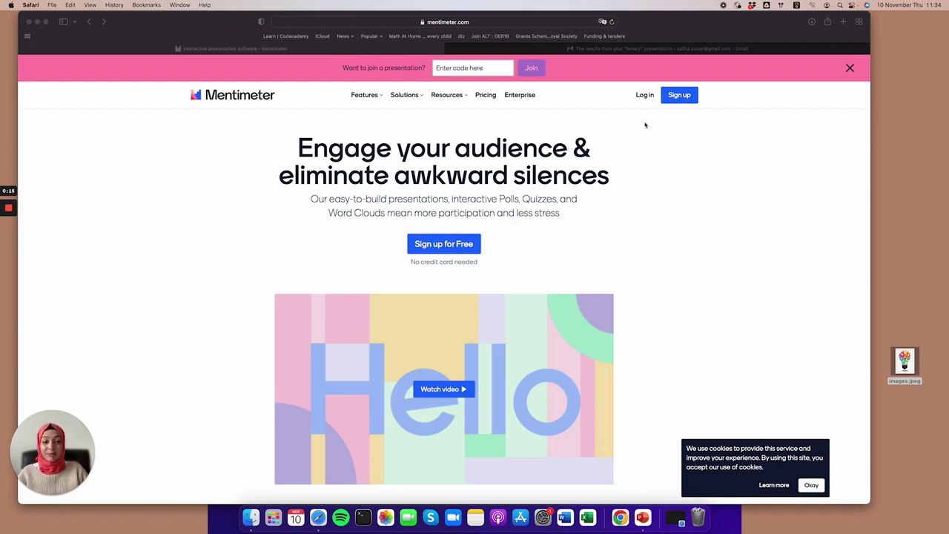
View Mentimeter's Free, Basic, Pro and Enterprise pricing plans.
left_click(484, 96)
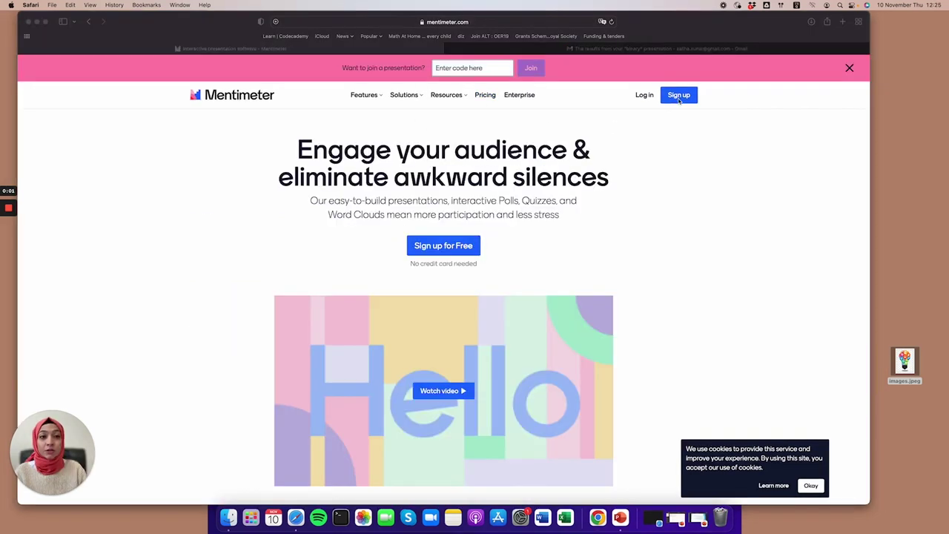
Start a Google sign-up, then back out to the Mentimeter homepage.
left_click(679, 95)
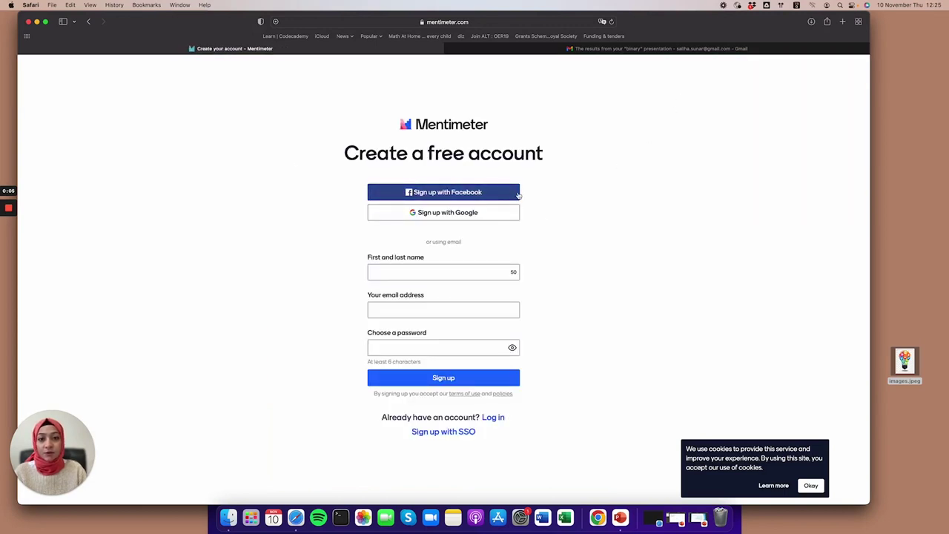
left_click(510, 218)
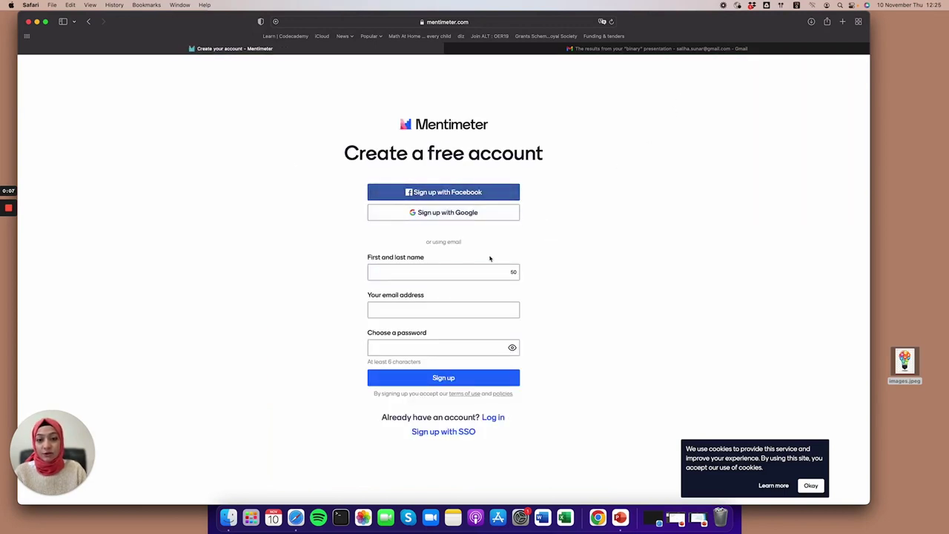
key("super+bracketleft")
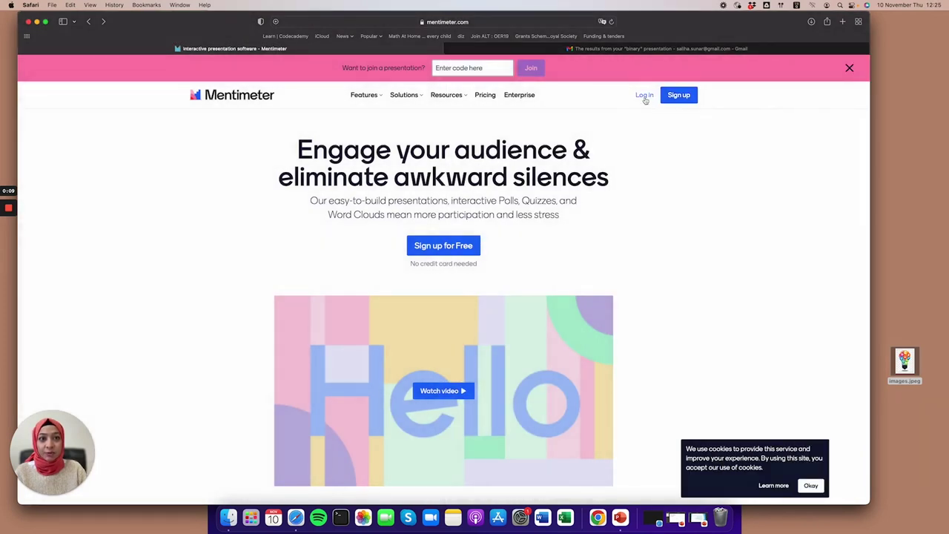
Log in with the Google account and open the Templates gallery.
left_click(643, 94)
left_click(452, 245)
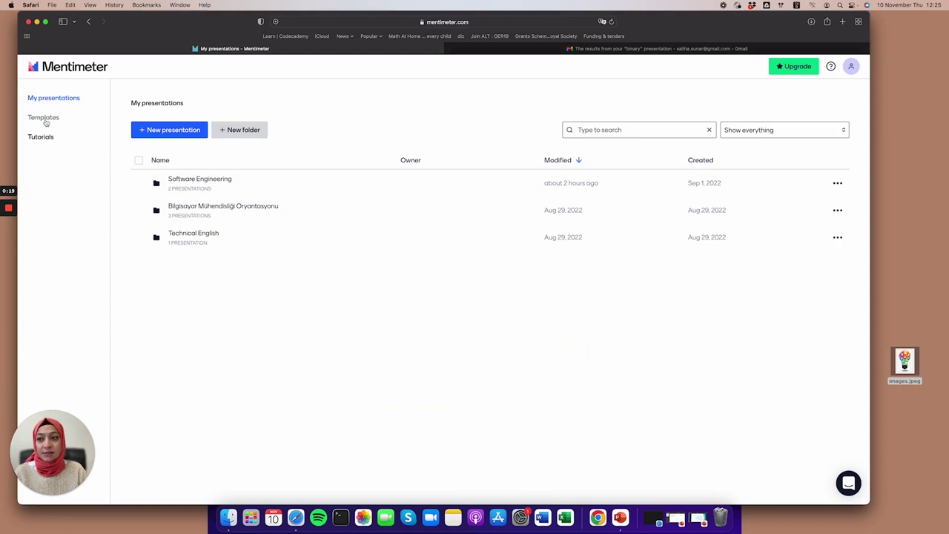
left_click(48, 120)
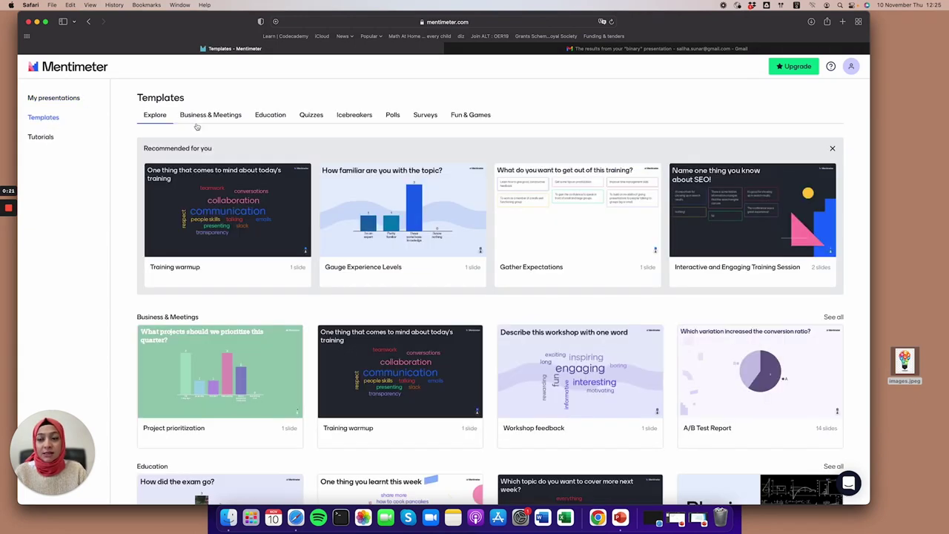
Browse down through the presentation templates.
scroll(698, 300, "down", 1)
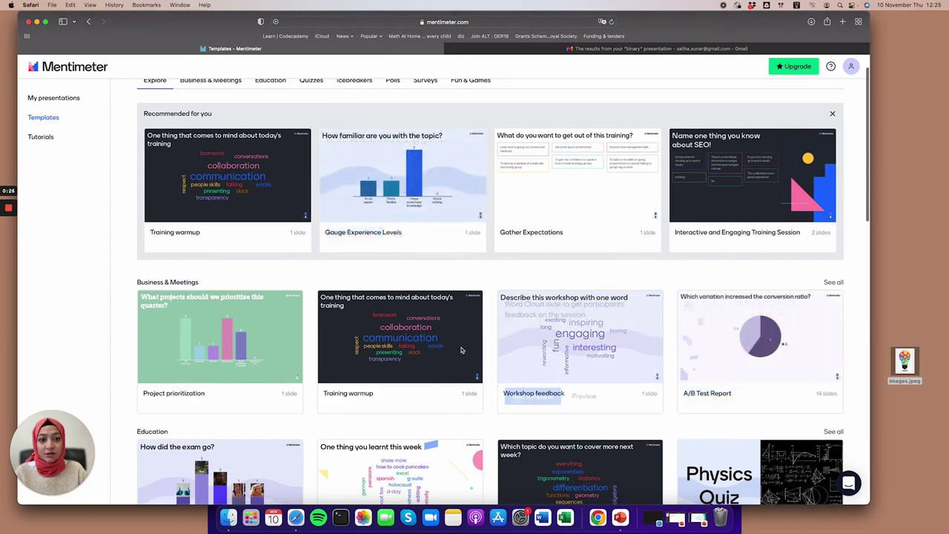
scroll(355, 344, "down", 4)
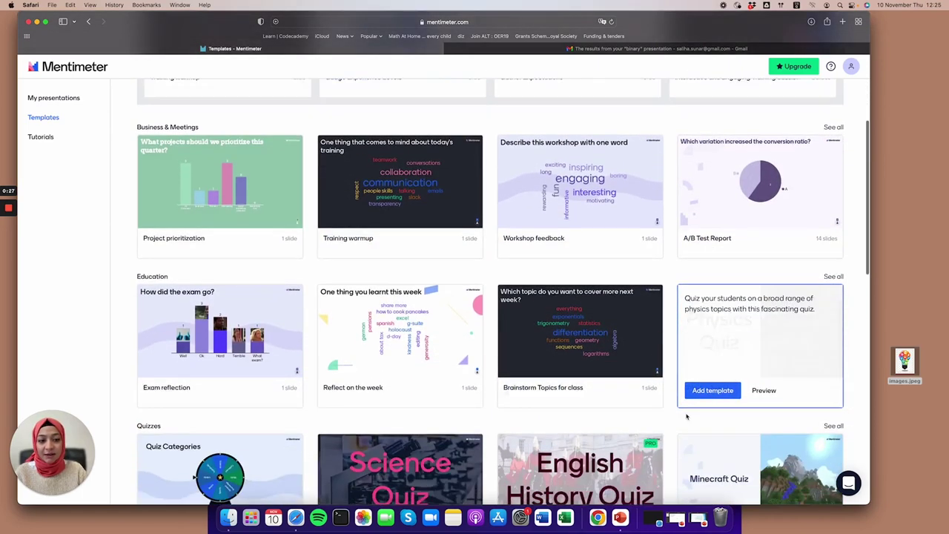
scroll(687, 417, "down", 7)
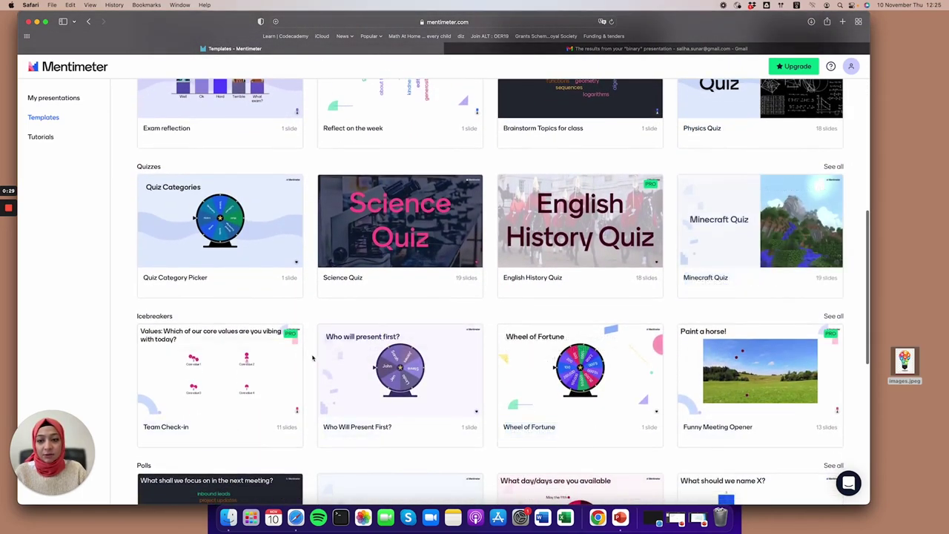
Browse the Tutorials videos, then return to My presentations.
left_click(41, 137)
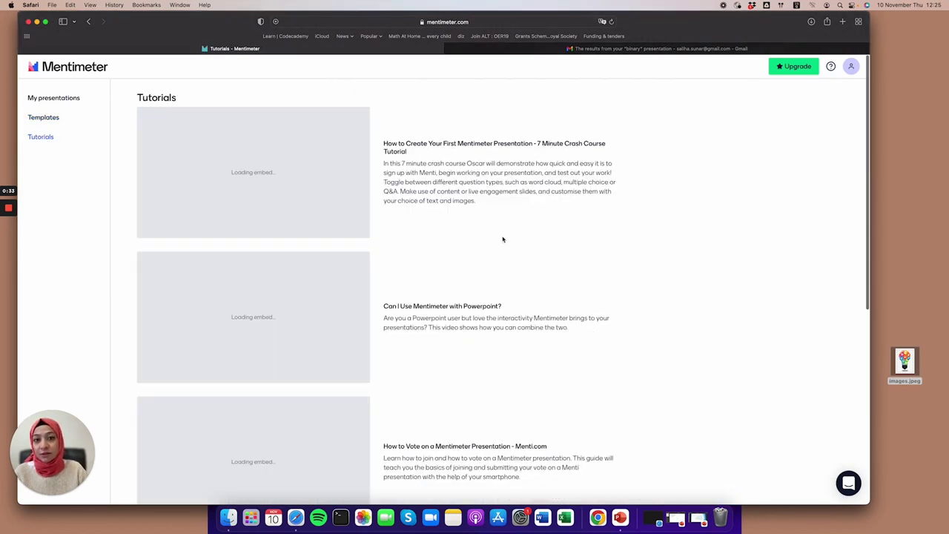
scroll(497, 306, "down", 5)
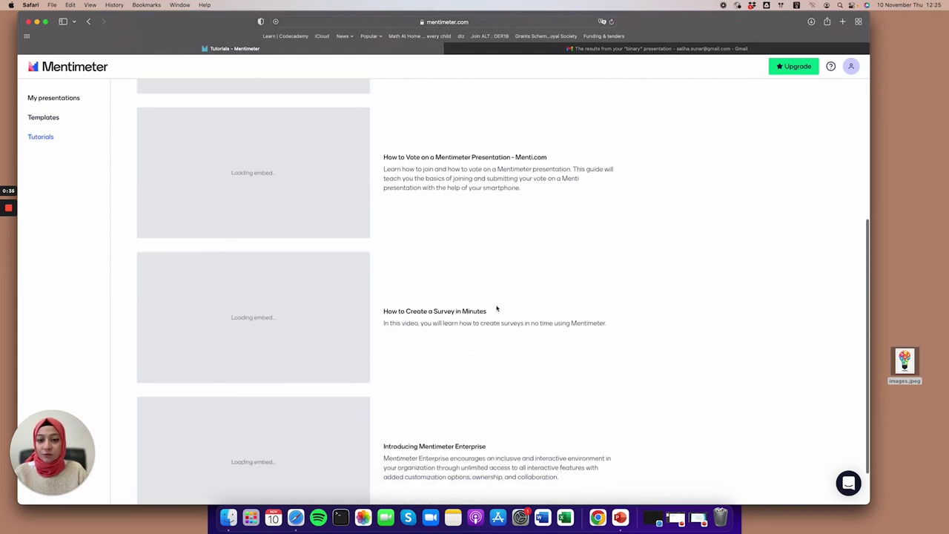
scroll(496, 307, "up", 3)
scroll(496, 307, "down", 4)
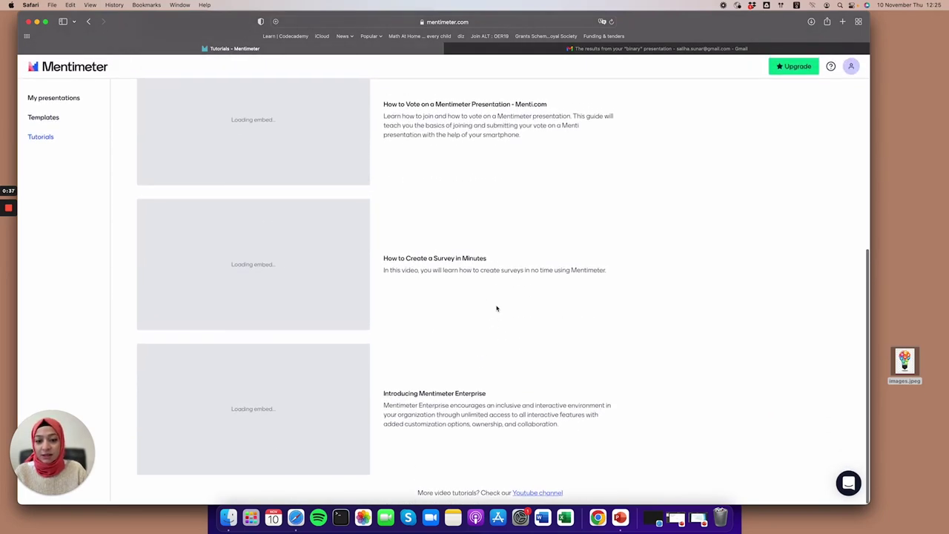
scroll(497, 308, "up", 10)
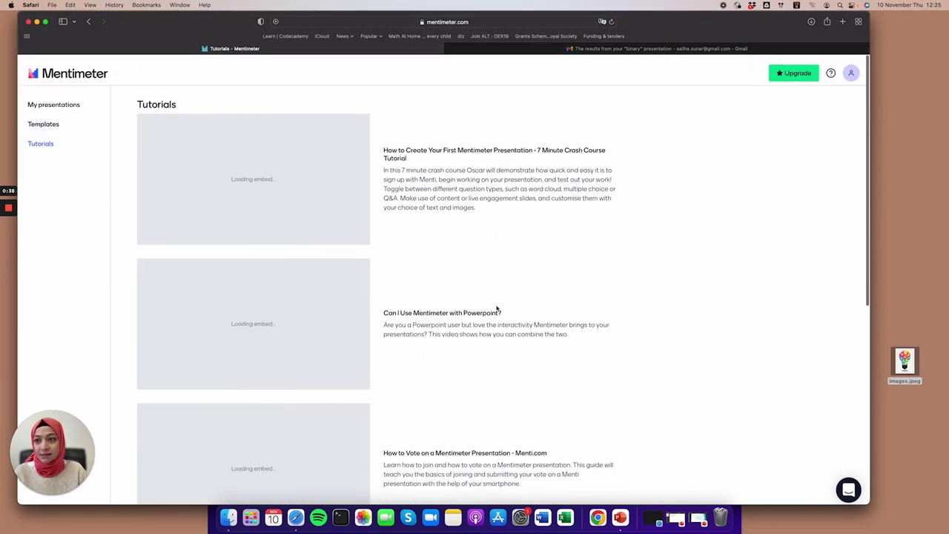
left_click(60, 103)
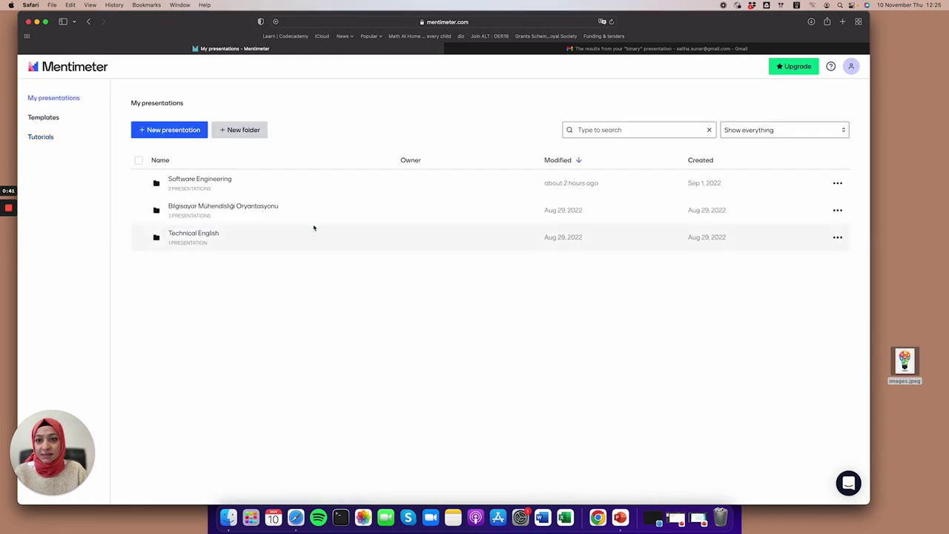
Create and open the folder 'MOOCs for digital pedagogy', starting a new presentation there.
left_click(244, 135)
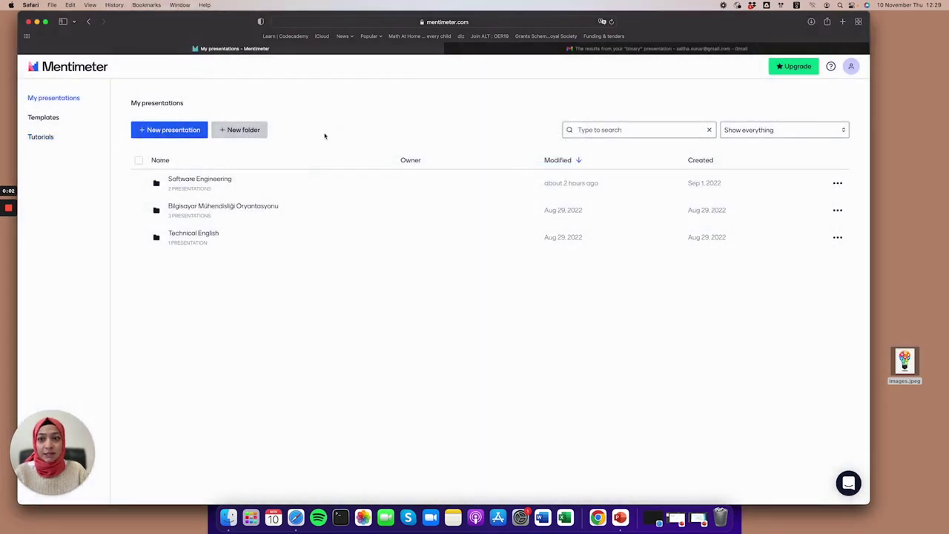
type("MOOCs f")
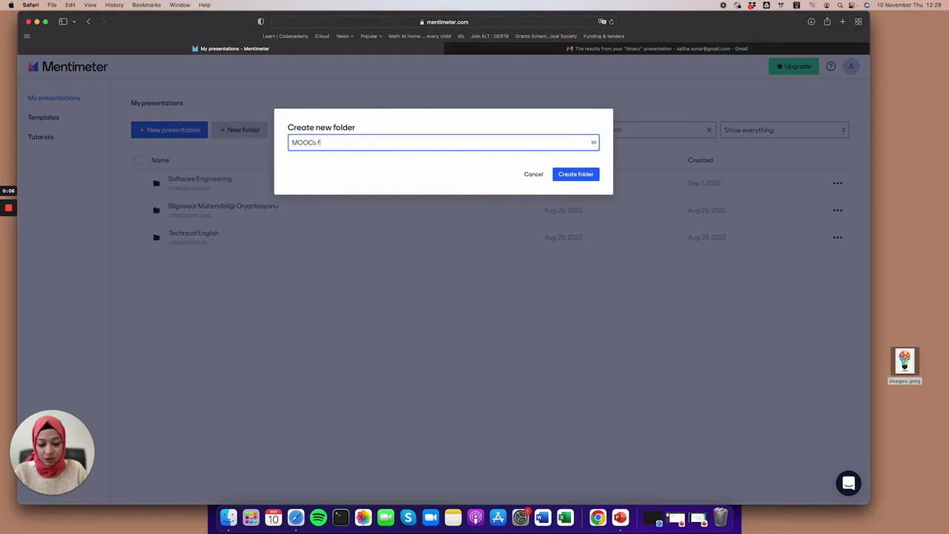
type("or digital pedagogy")
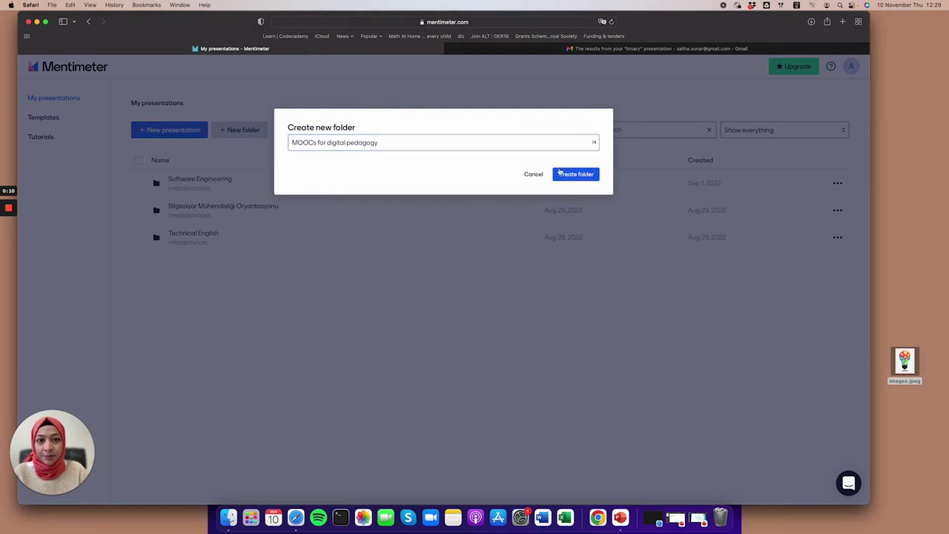
left_click(574, 174)
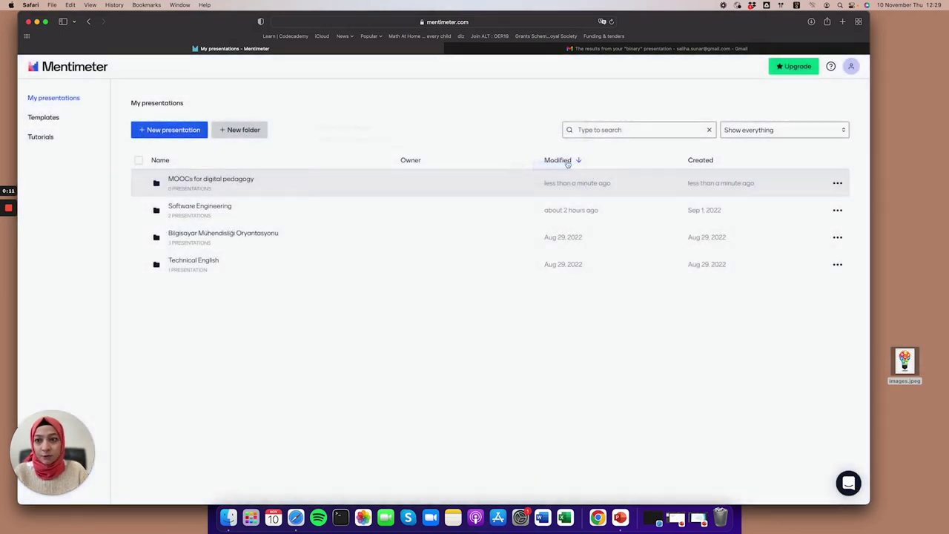
left_click(219, 182)
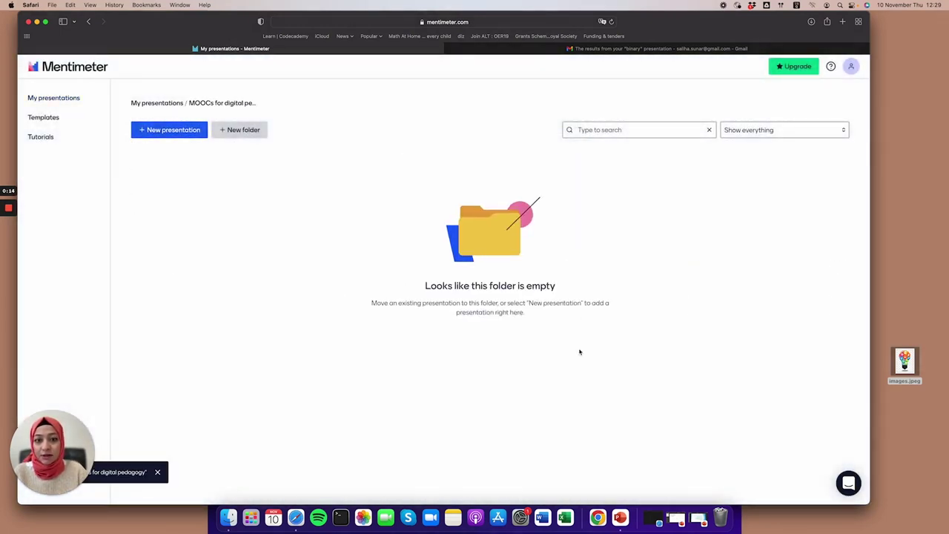
left_click(159, 135)
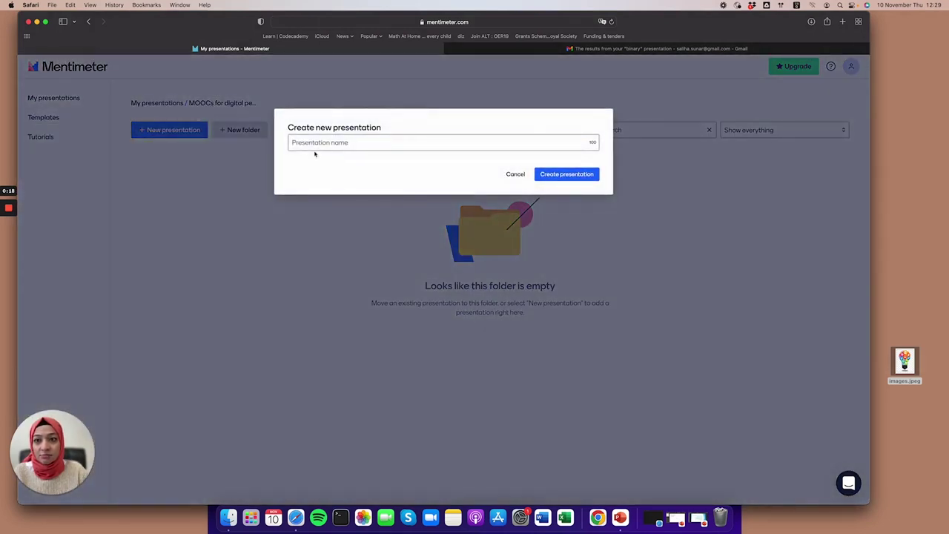
Create a new presentation named 'Digital pedagogy'.
left_click(317, 144)
type("Di")
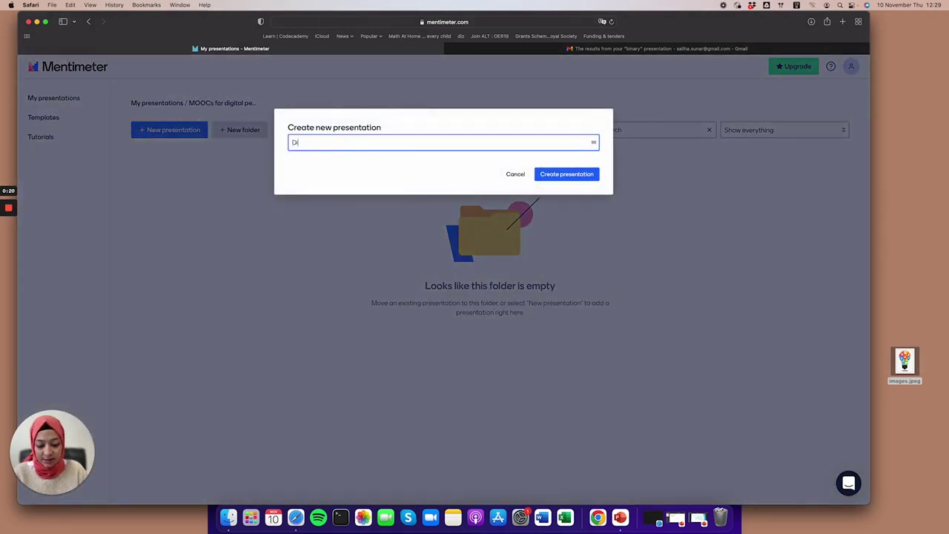
type("gital pedagogy")
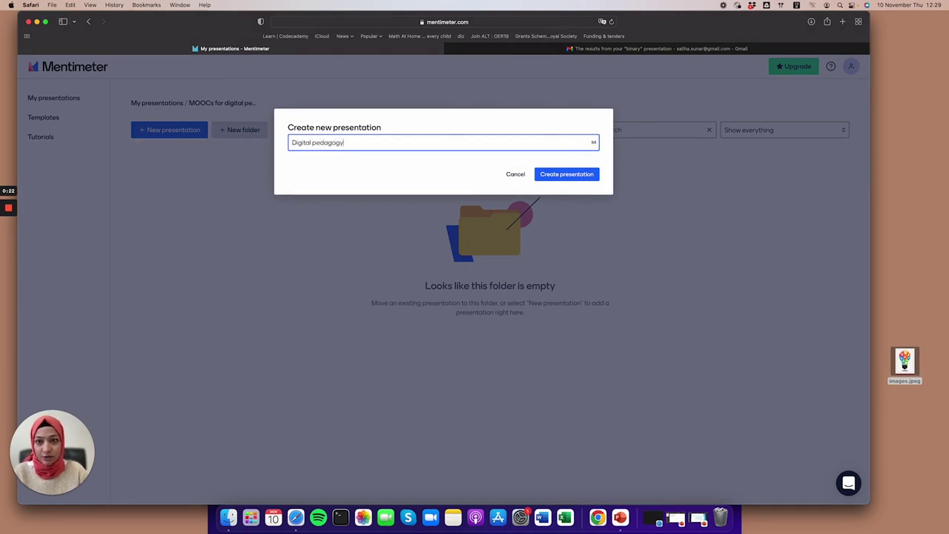
left_click(567, 173)
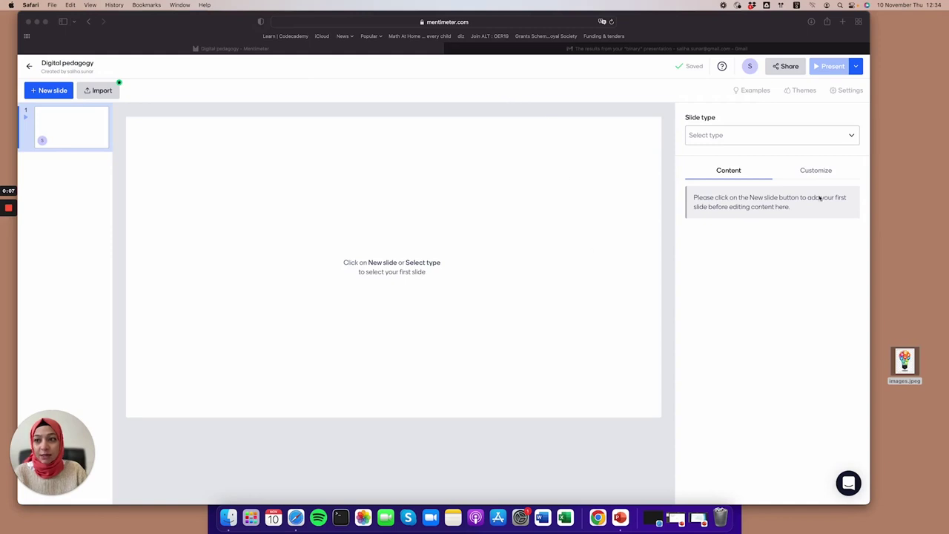
Browse the Slide type list of question types in the editor.
left_click(783, 141)
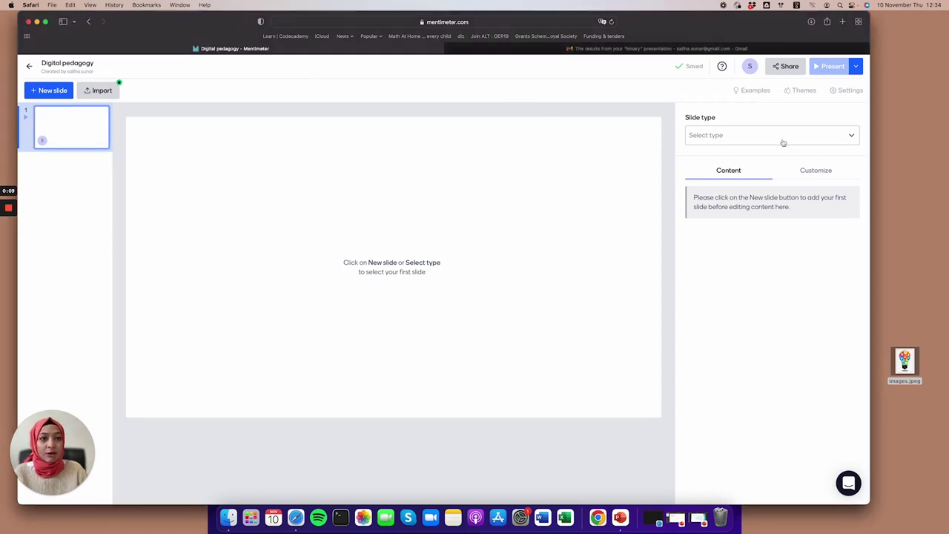
left_click(725, 137)
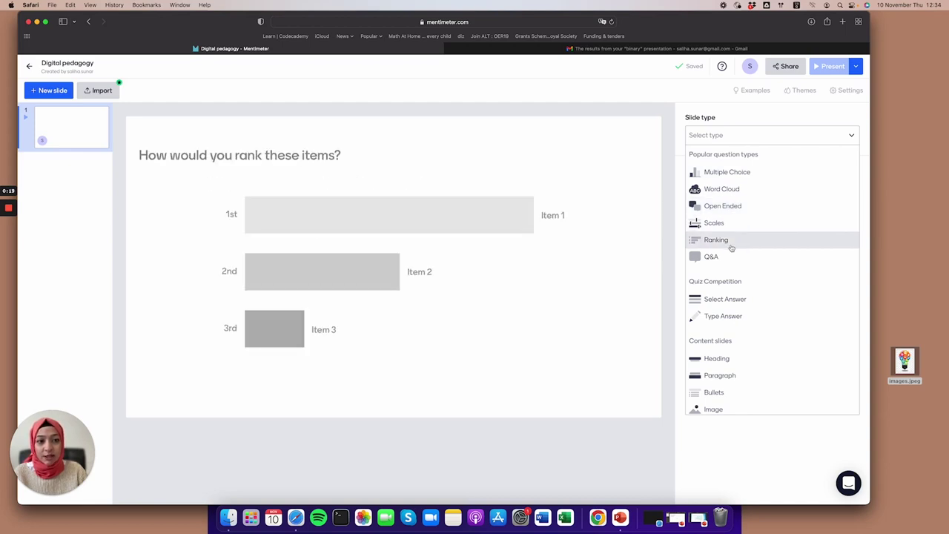
scroll(726, 257, "down", 5)
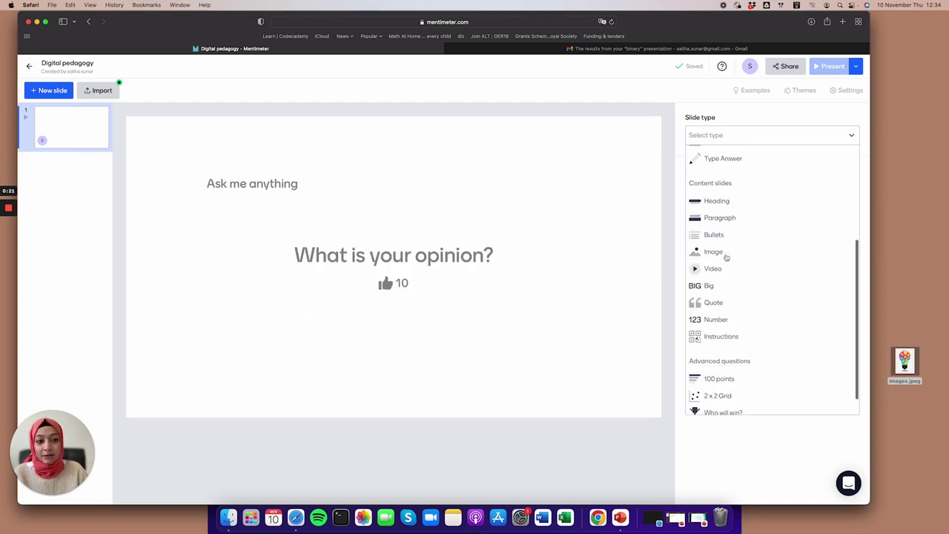
scroll(725, 256, "up", 5)
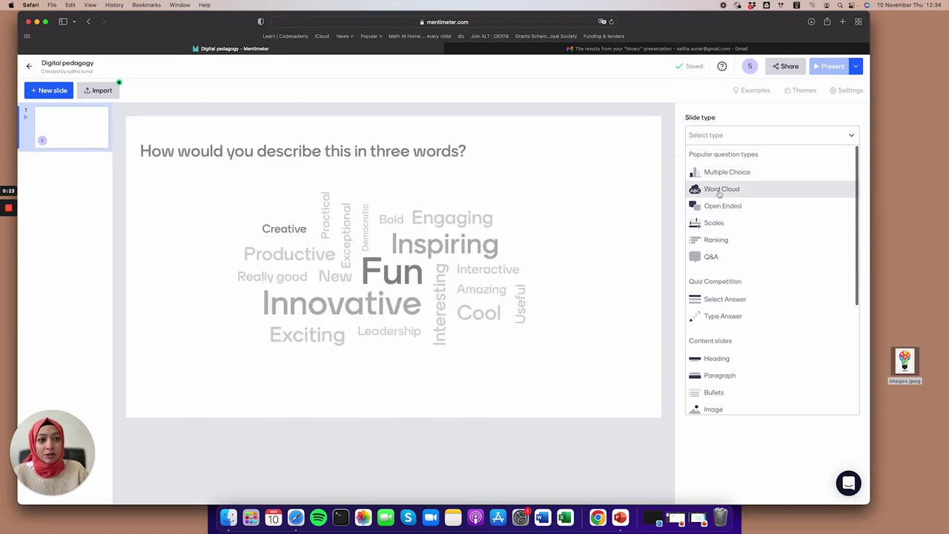
Make the slide a Word Cloud asking '3 keywords for digital pedagogy'.
left_click(719, 191)
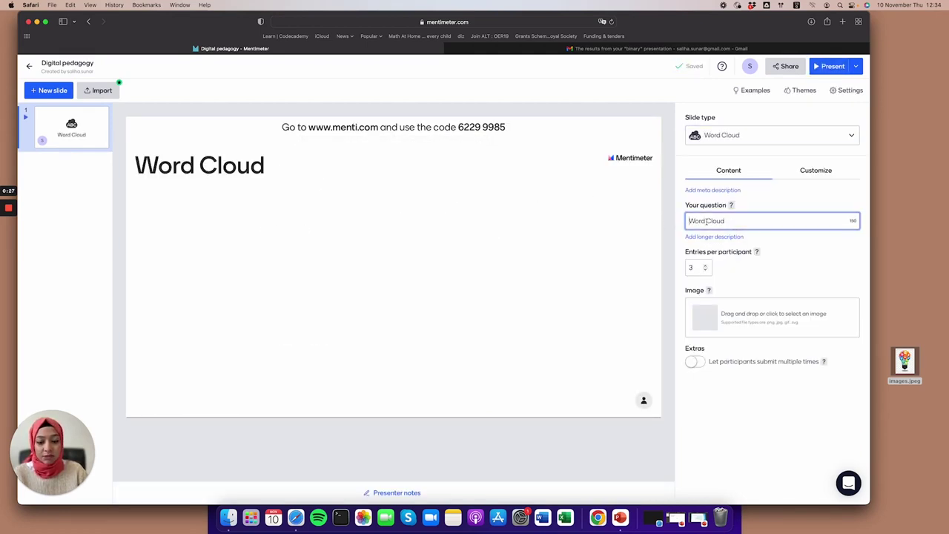
type("3 ke")
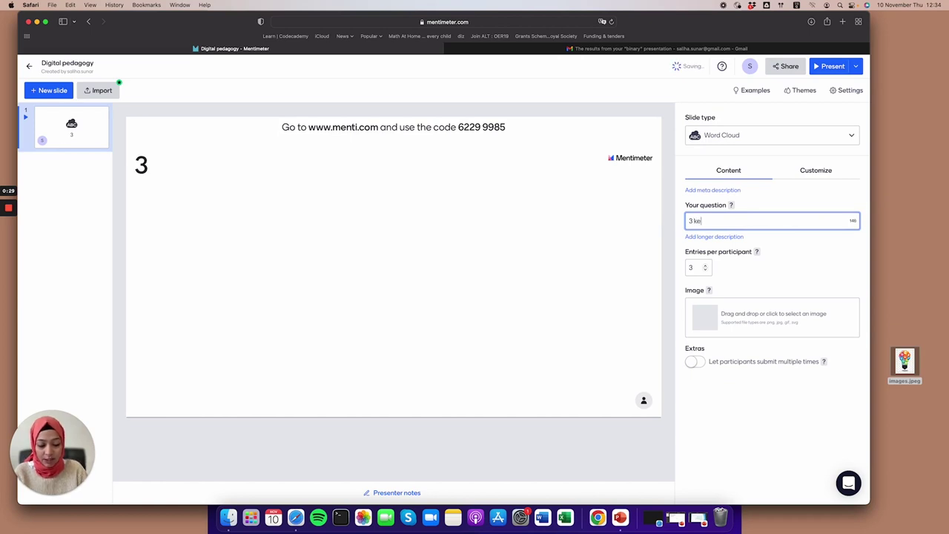
type("yfords f")
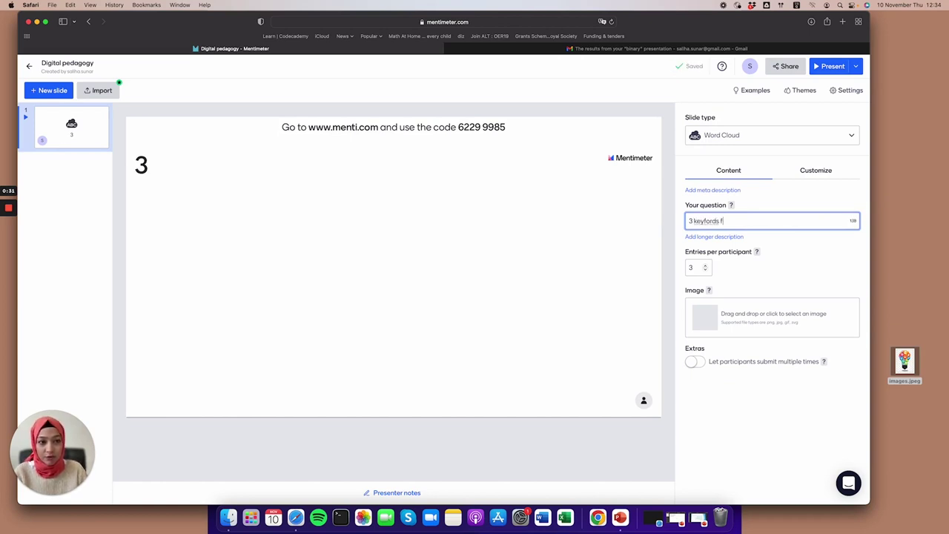
type("or")
key("BackSpace")
key("BackSpace")
key("BackSpace")
key("BackSpace")
key("BackSpace")
key("BackSpace")
key("BackSpace")
key("BackSpace")
key("BackSpace")
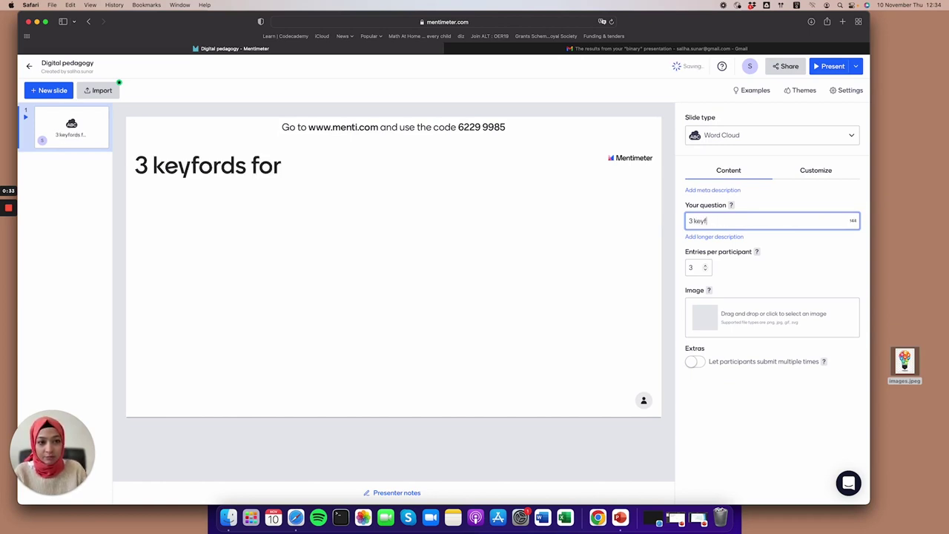
type("words for")
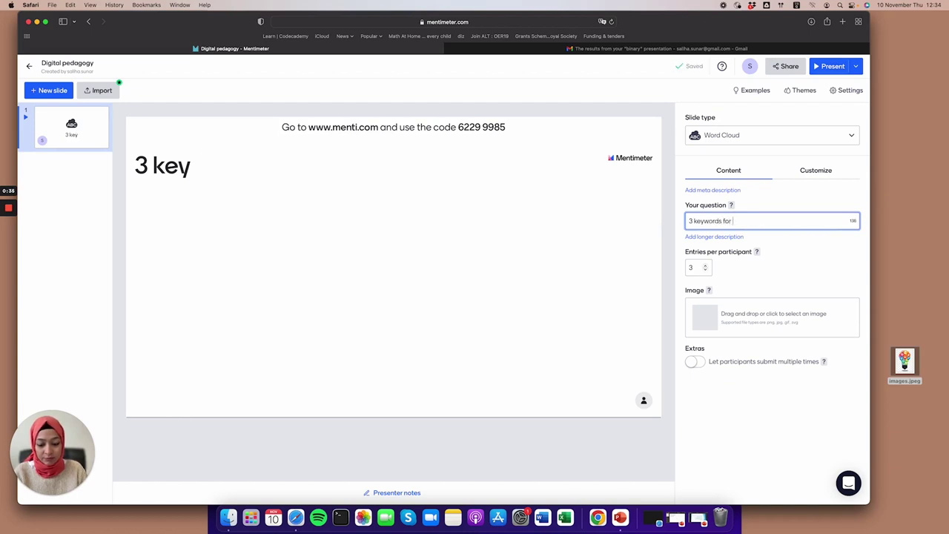
type(" digital pedagogy")
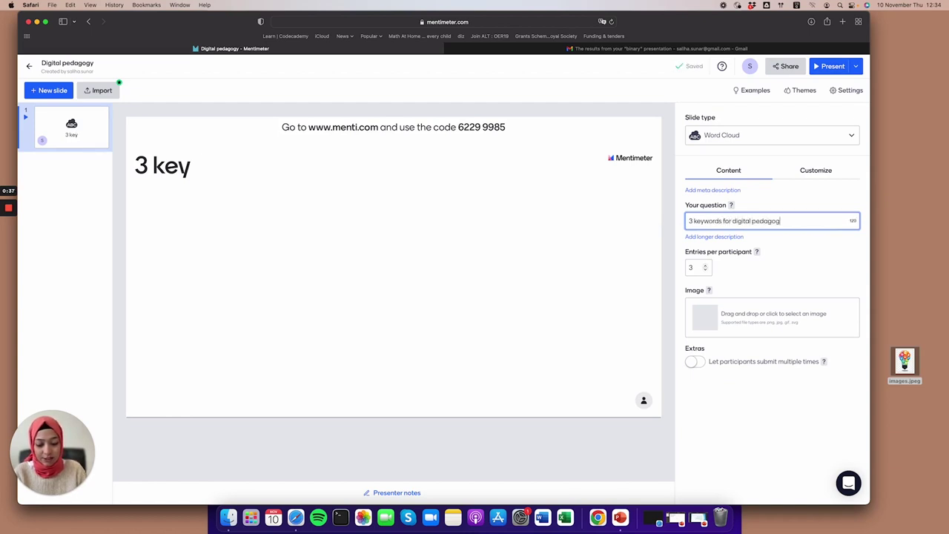
Keep entries per participant at 3 and add the lightbulb image images.jpeg.
left_click(706, 266)
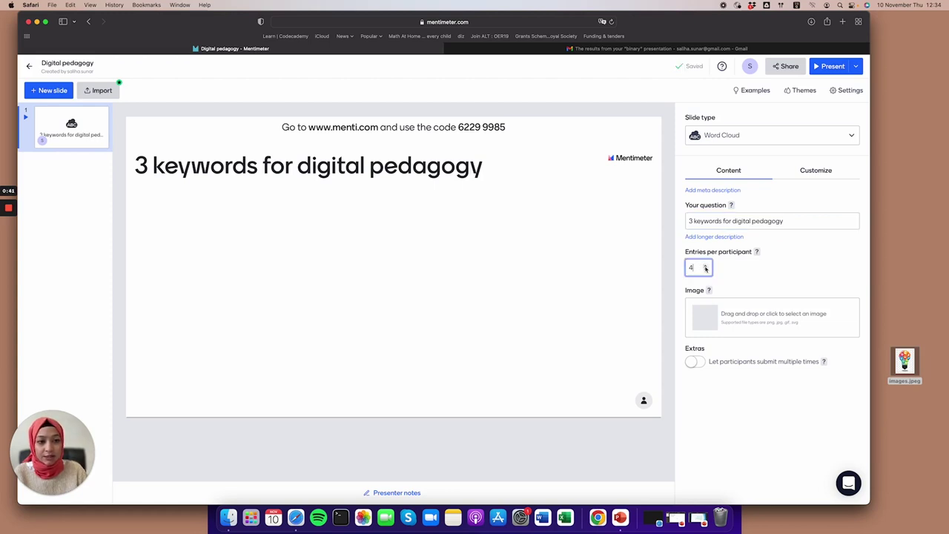
left_click(705, 266)
left_click(706, 271)
left_click(706, 271)
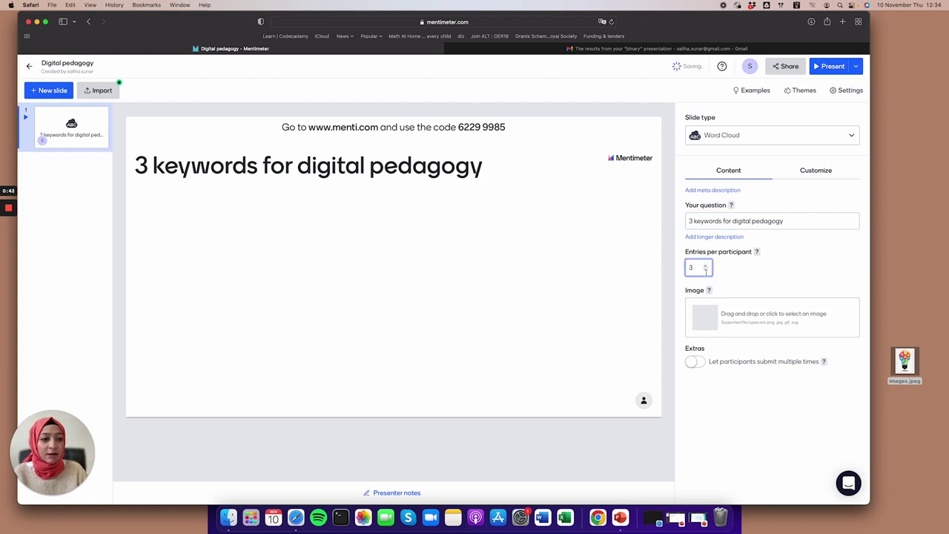
left_click(706, 270)
left_click(705, 264)
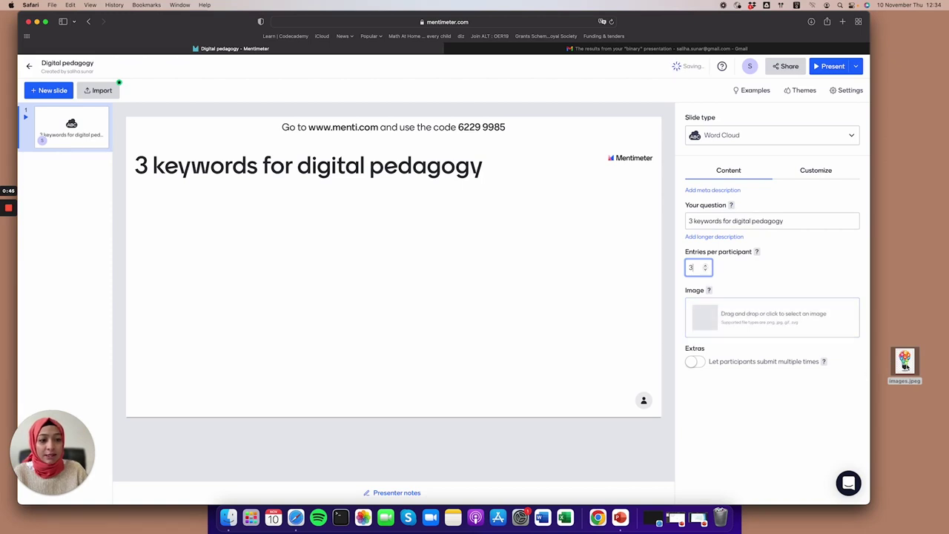
left_click_drag(904, 362, 736, 317)
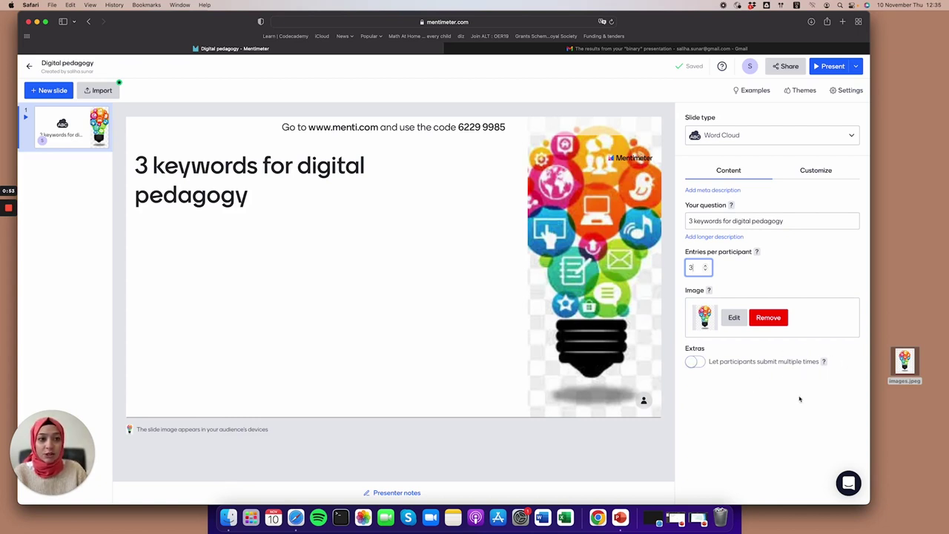
left_click(813, 175)
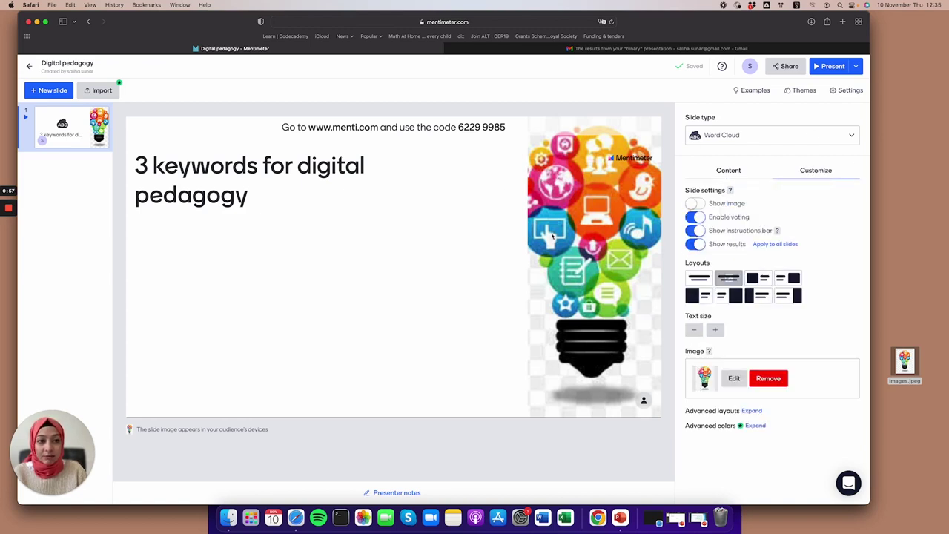
Keep voting on and choose the layout with the image left of a wide title.
left_click(697, 218)
left_click(697, 218)
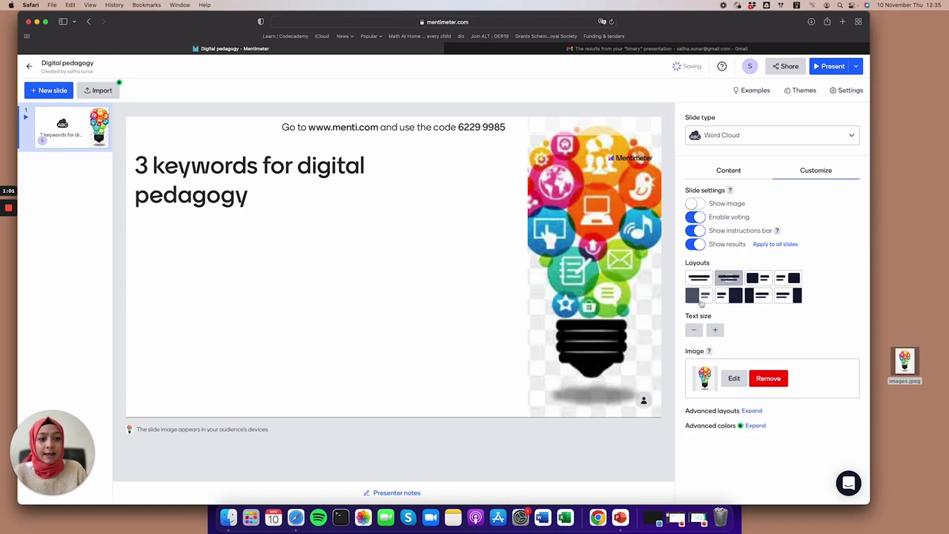
left_click(696, 296)
left_click(724, 296)
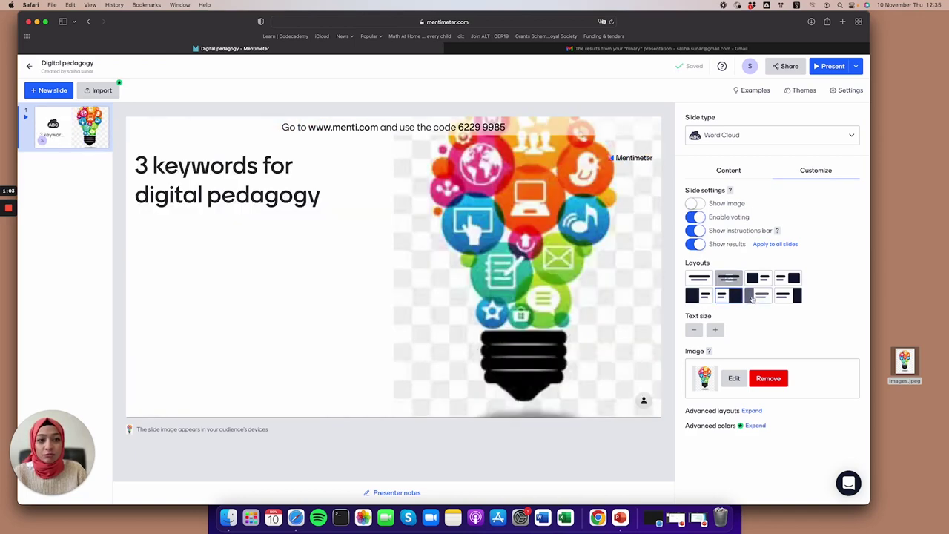
left_click(758, 296)
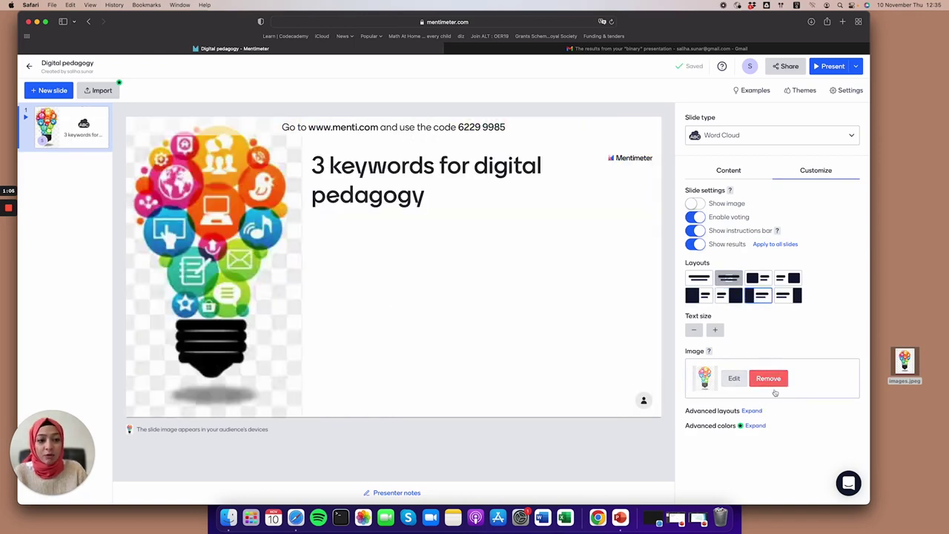
Set the question text size to its maximum.
left_click(715, 331)
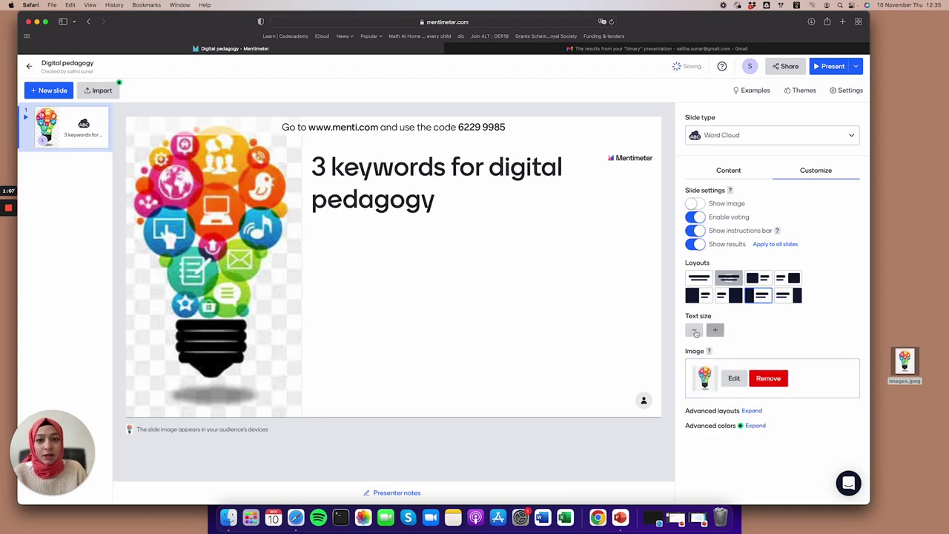
left_click(693, 330)
left_click(693, 331)
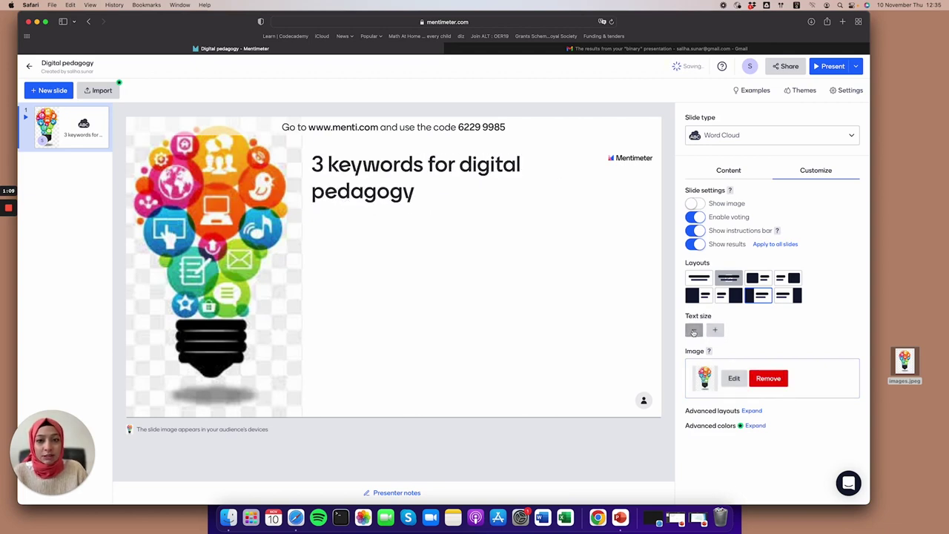
left_click(715, 331)
left_click(716, 331)
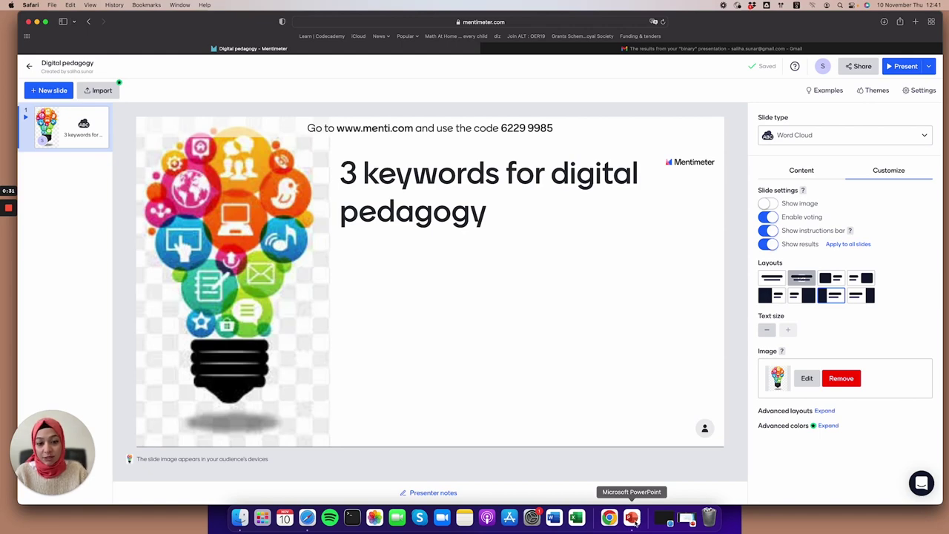
In PowerPoint, search the Office add-in store for Mentimeter and add it.
left_click(632, 519)
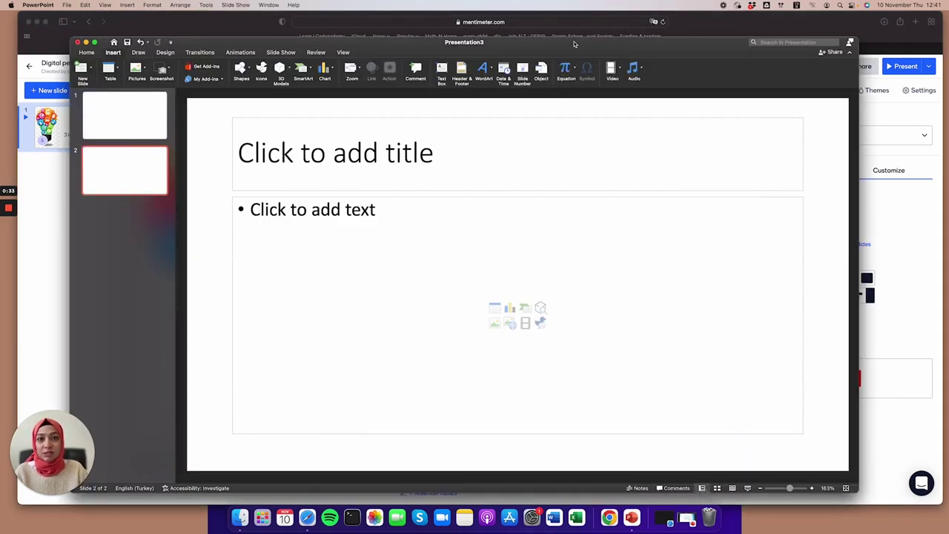
left_click_drag(573, 43, 593, 40)
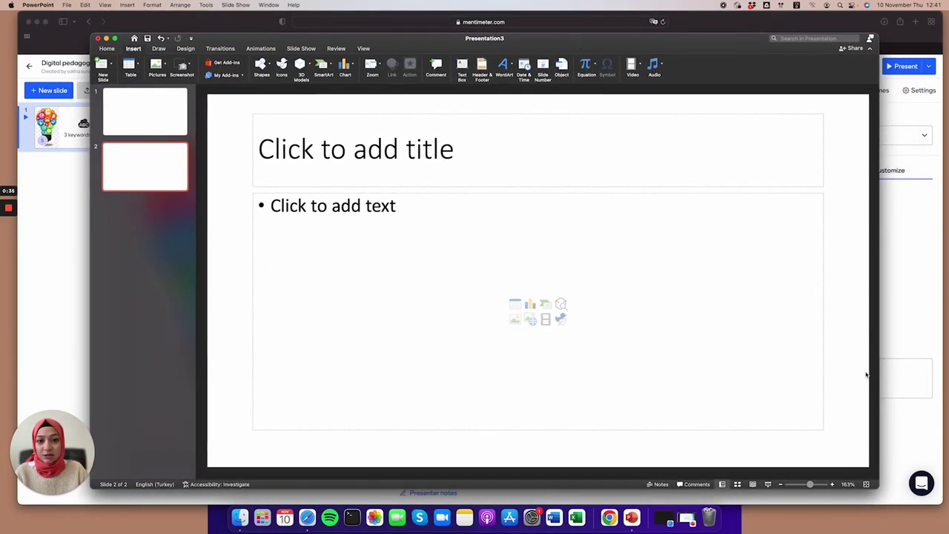
left_click(218, 66)
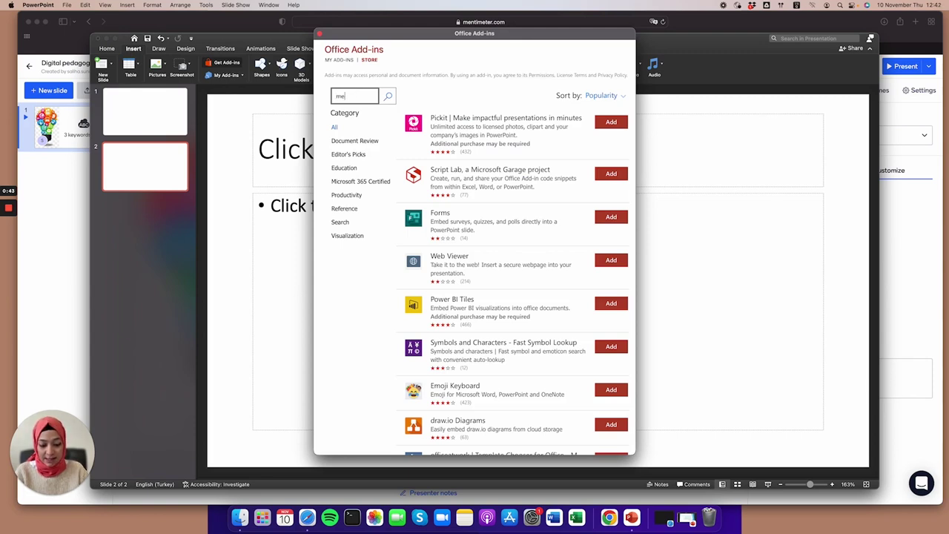
type("ntimeter")
key("Return")
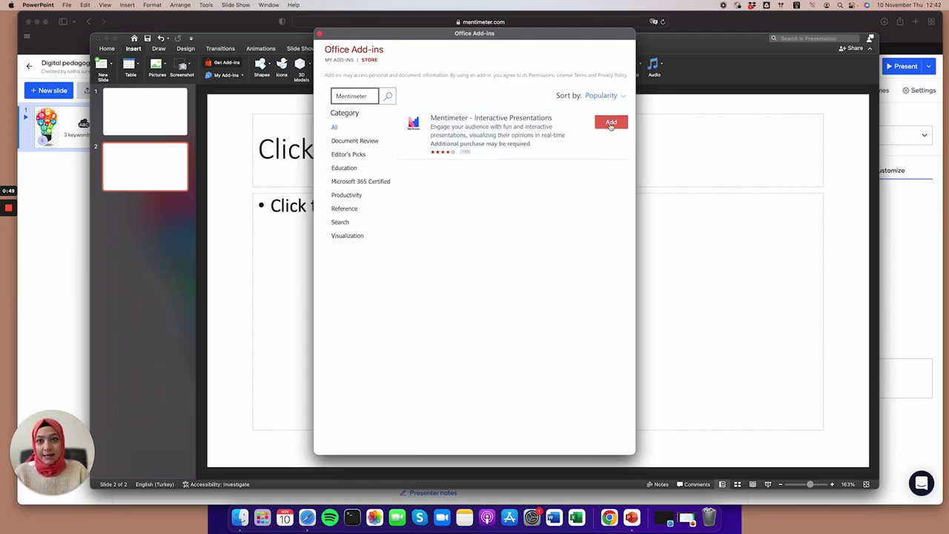
left_click(610, 124)
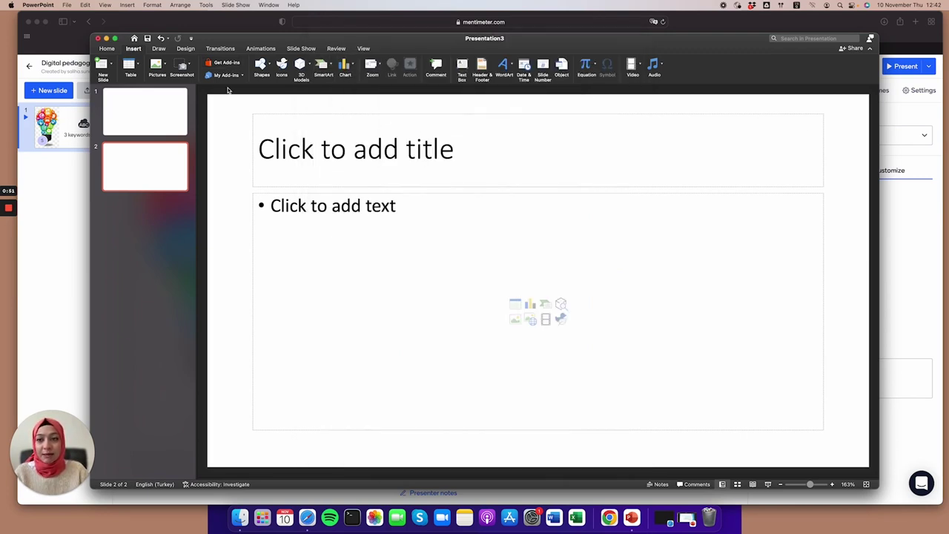
left_click(225, 78)
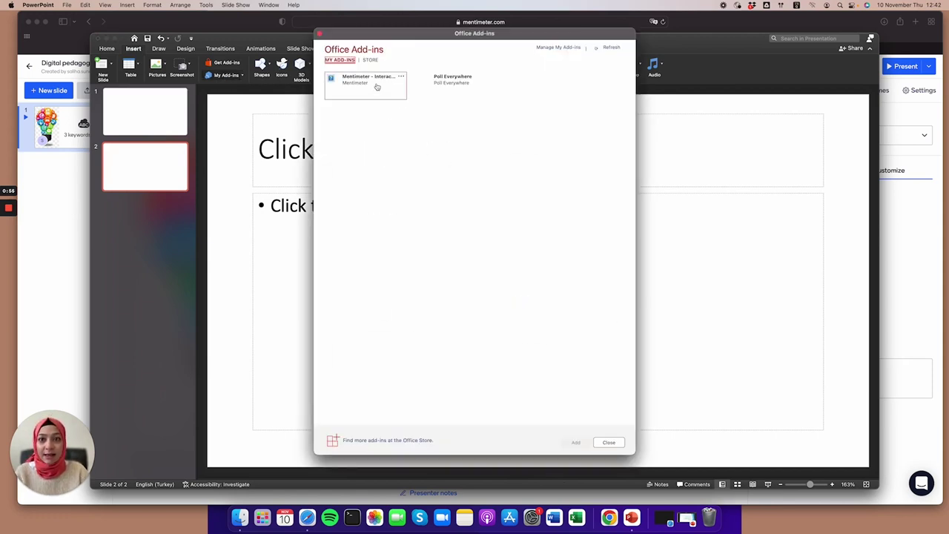
Insert the Mentimeter add-in on slide 2, titled 'Menti time!'.
double_click(380, 87)
left_click(414, 154)
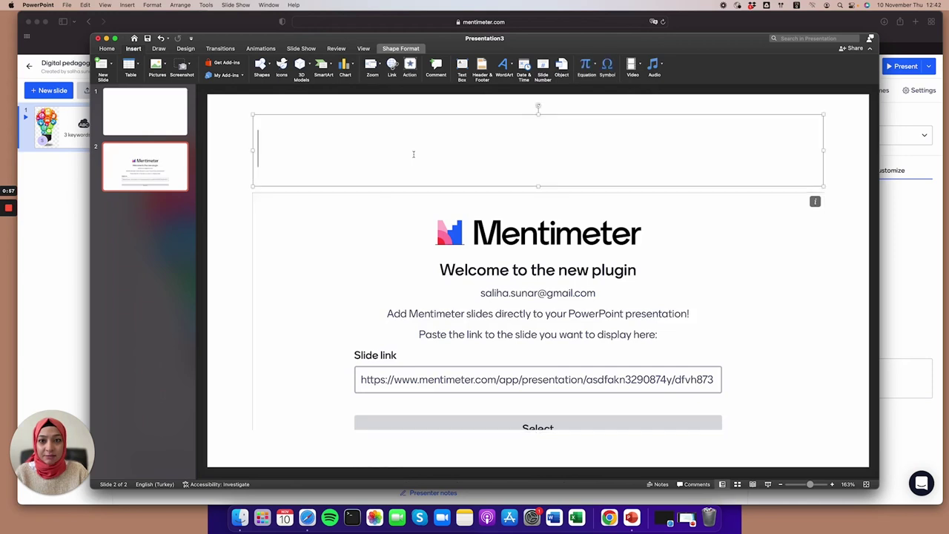
type("Menti time!")
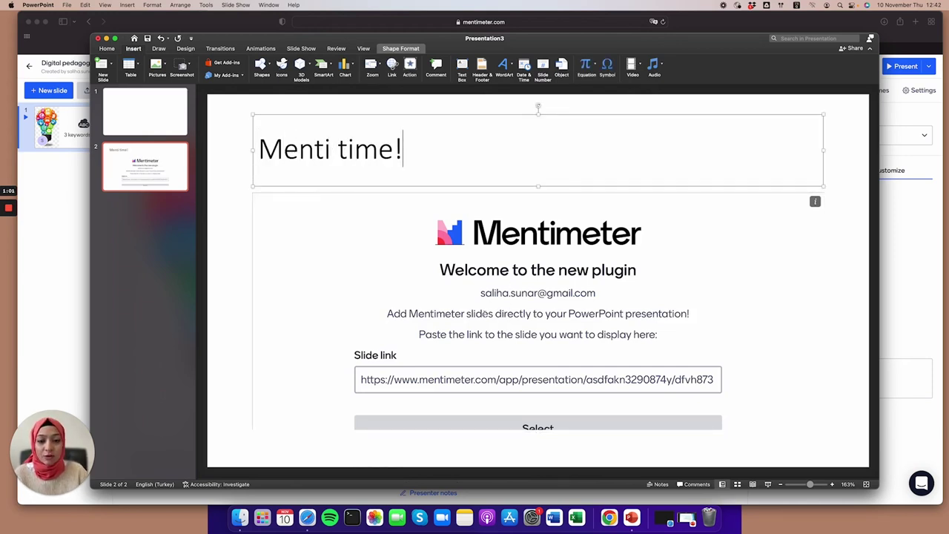
left_click(603, 373)
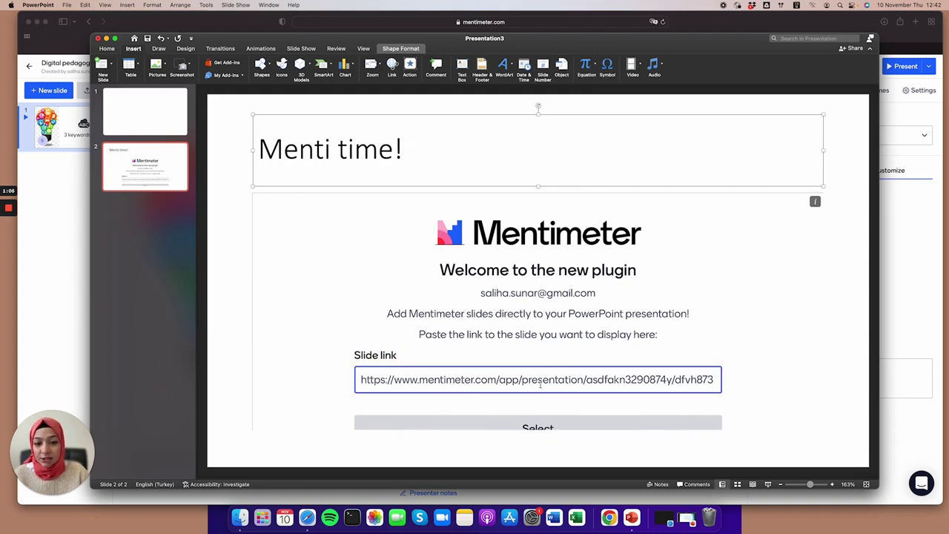
Copy the Mentimeter editor URL from Safari's address bar and return to PowerPoint.
left_click(519, 28)
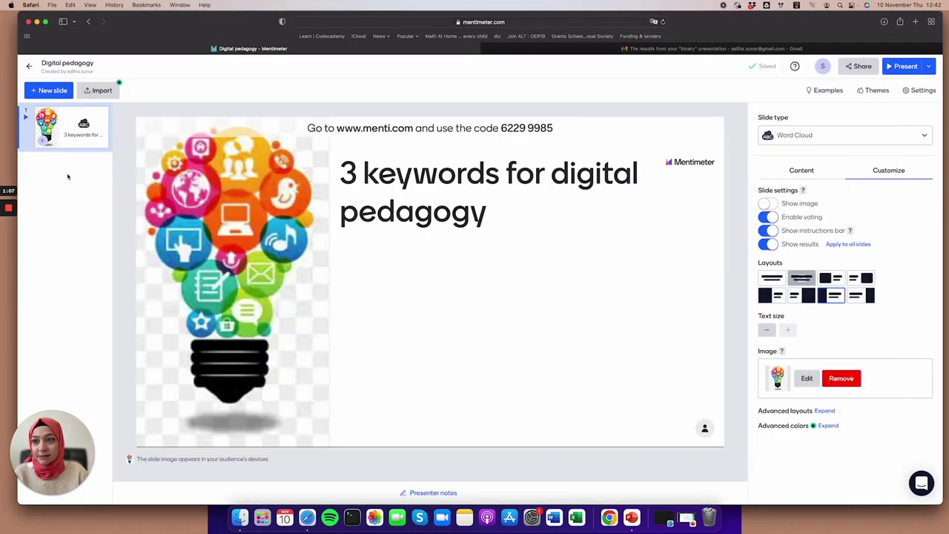
left_click(522, 22)
left_click(556, 22)
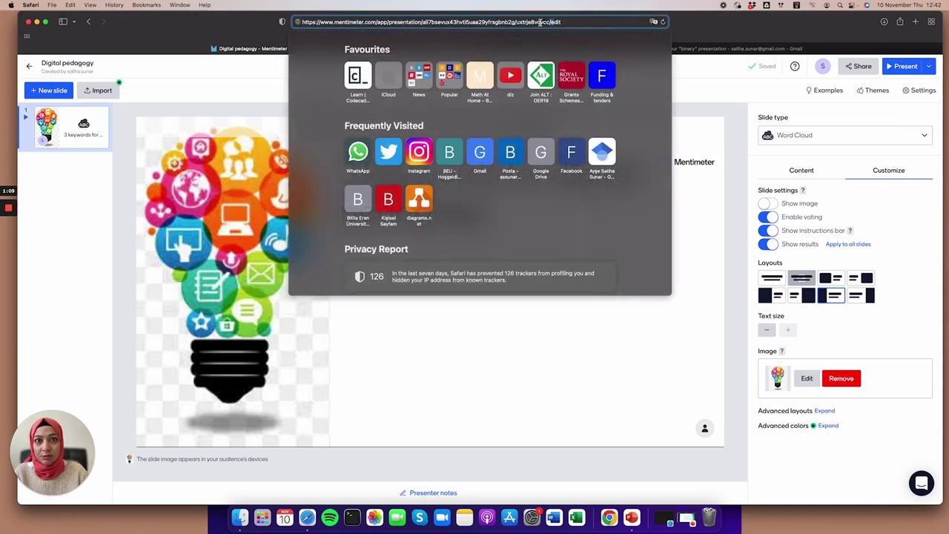
left_click_drag(556, 23, 281, 22)
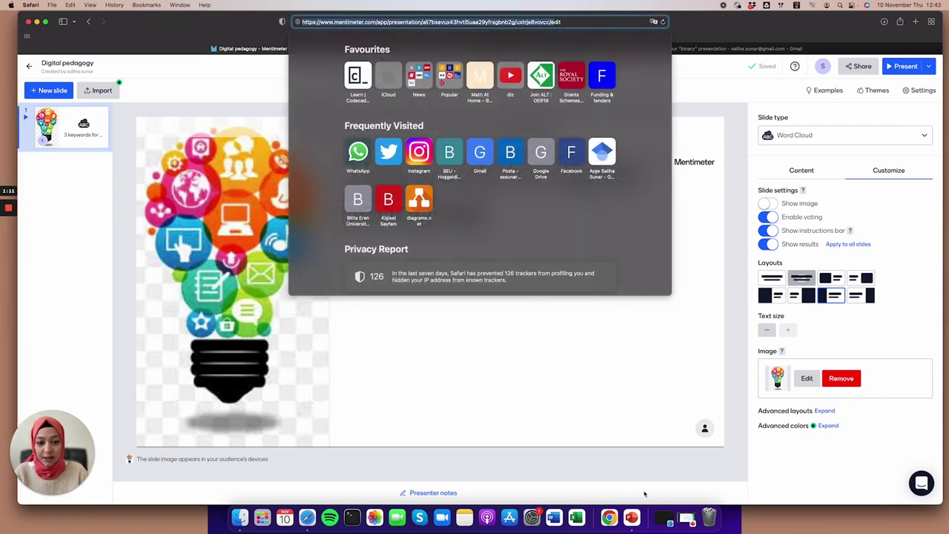
left_click(636, 517)
Paste the editor link into Slide link, drop the trailing 'e', load it, and close the join popup.
left_click(486, 379)
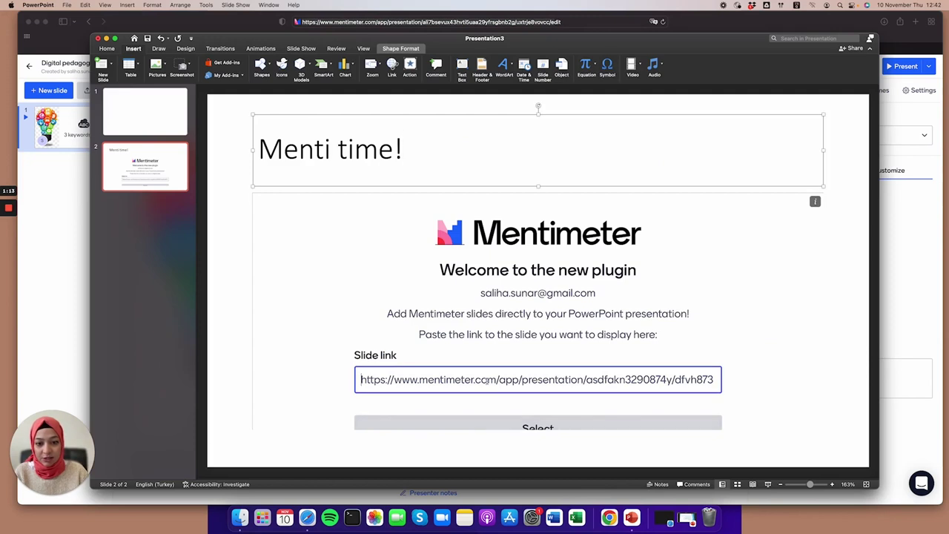
key("super+a")
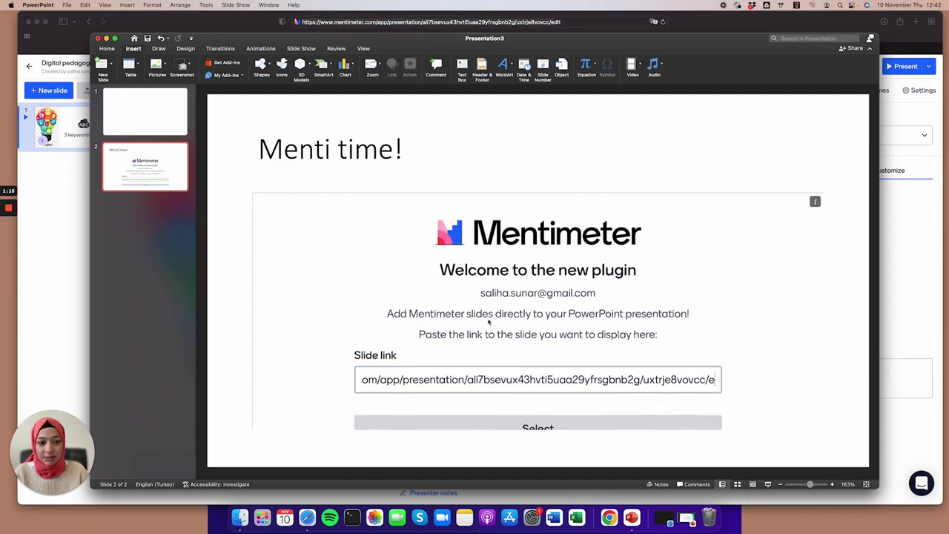
left_click(522, 422)
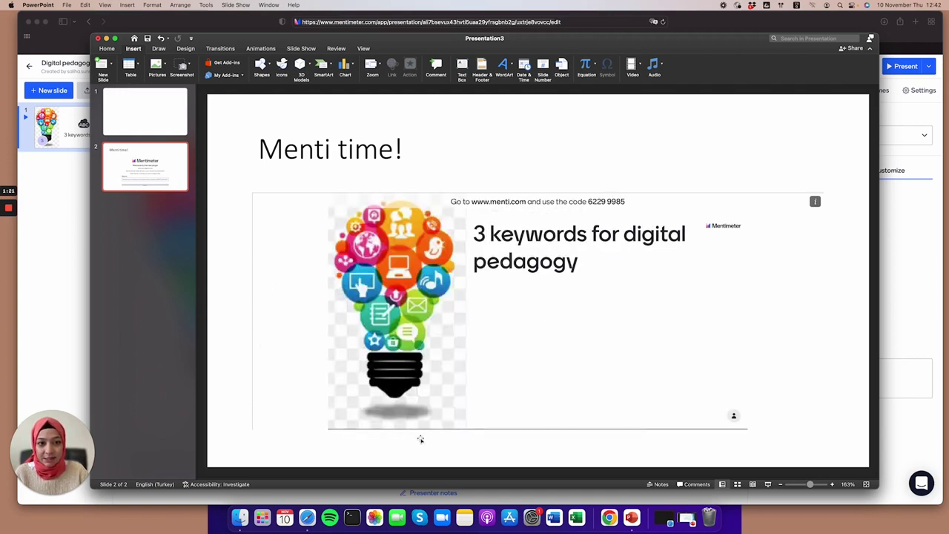
mouse_move(563, 205)
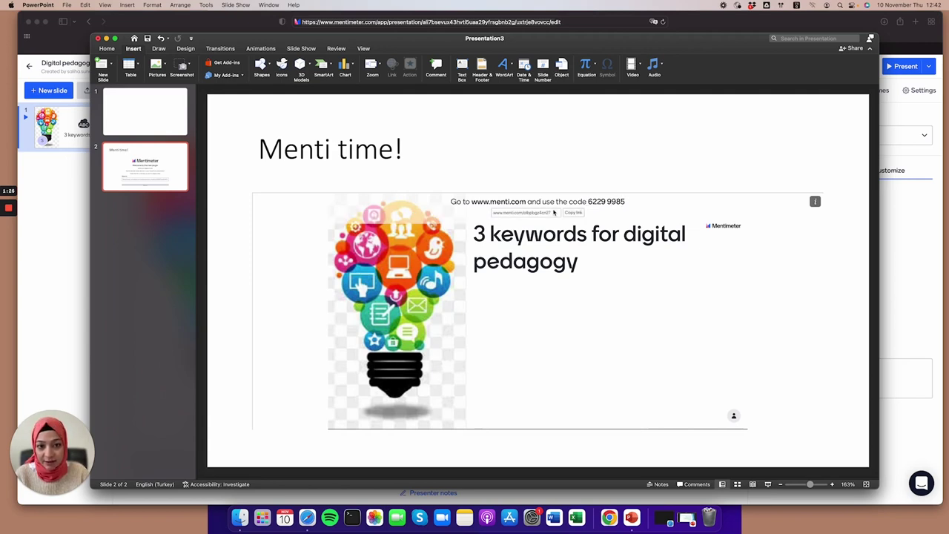
left_click(573, 214)
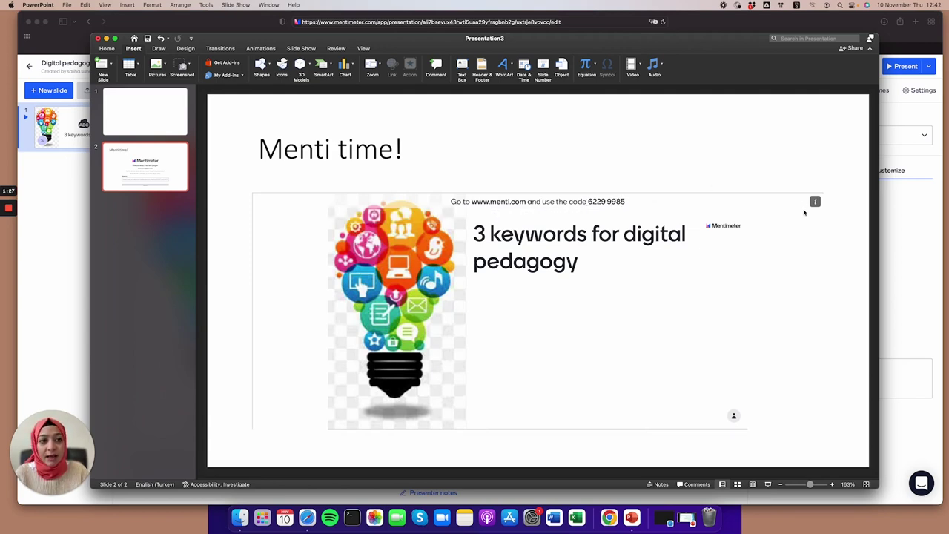
Reload the embedded Mentimeter slide from the add-in's options menu.
left_click(816, 204)
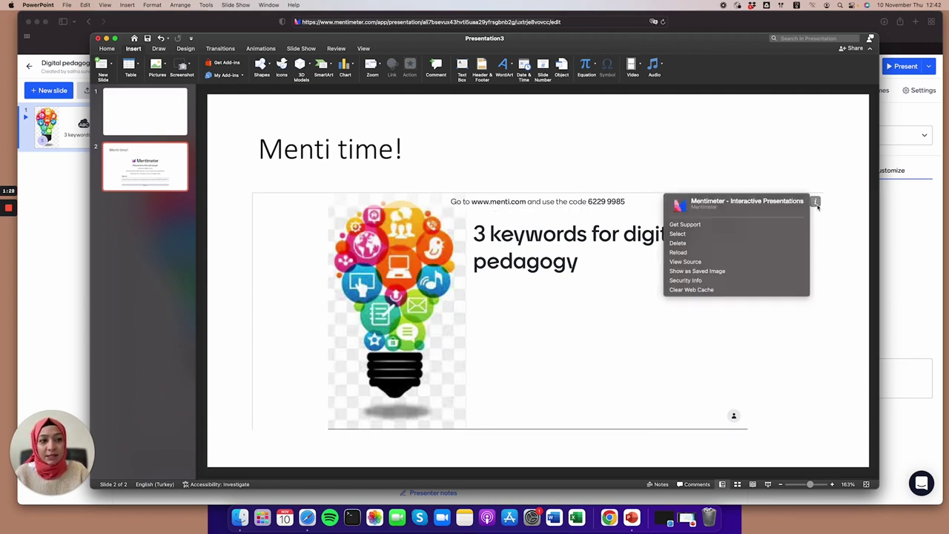
left_click(703, 253)
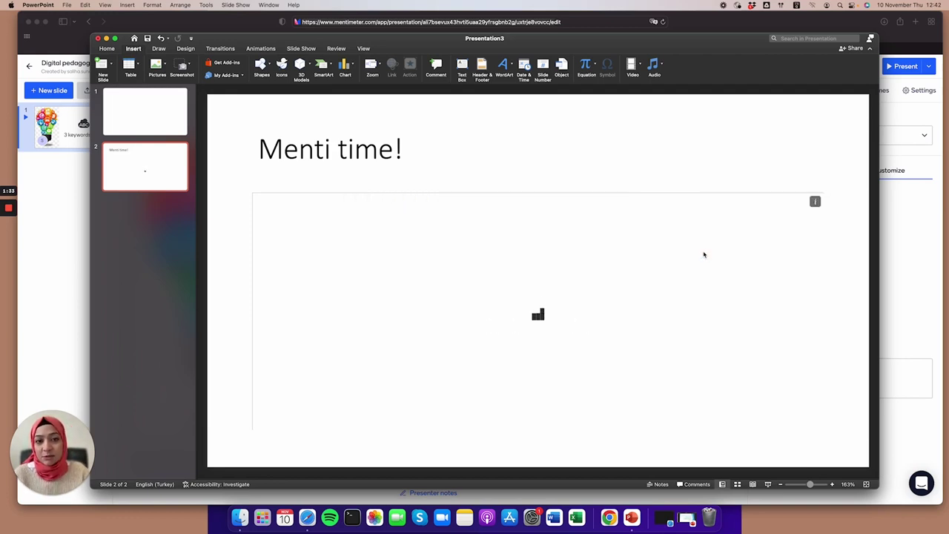
left_click(815, 201)
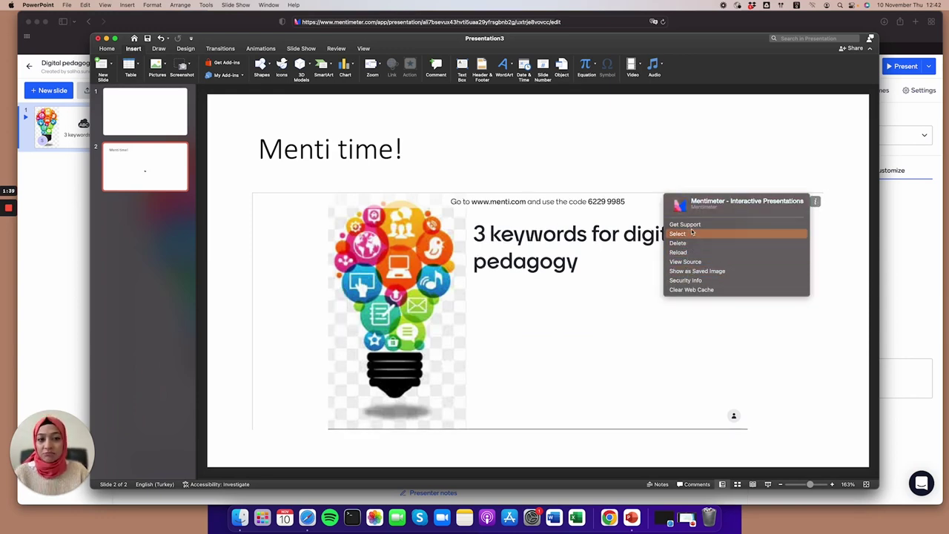
left_click(632, 172)
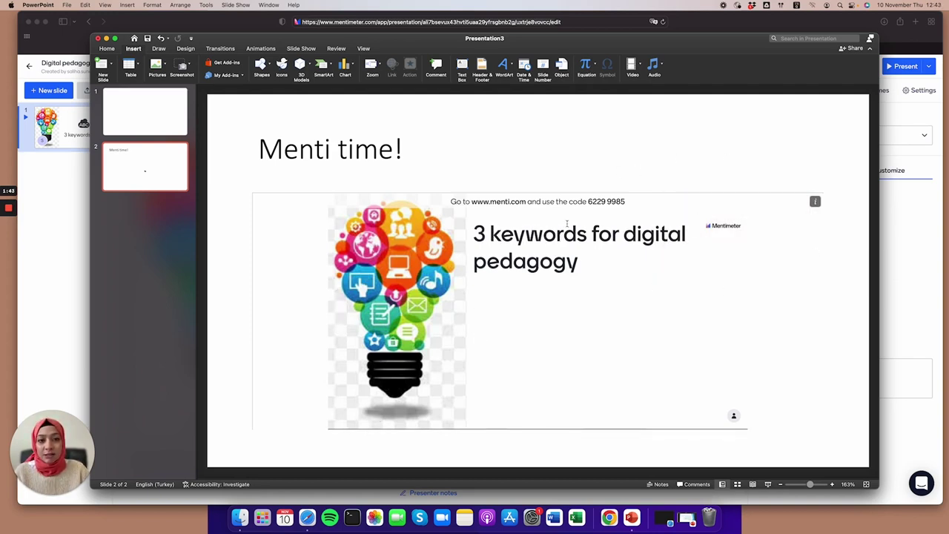
Highlight the join code 6229 9985 on the embedded slide.
mouse_move(501, 205)
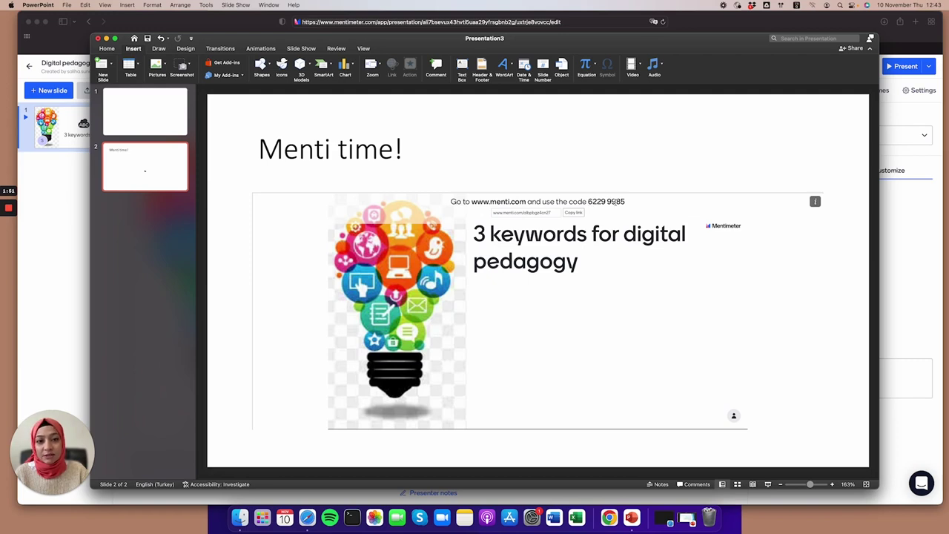
left_click_drag(627, 202, 586, 202)
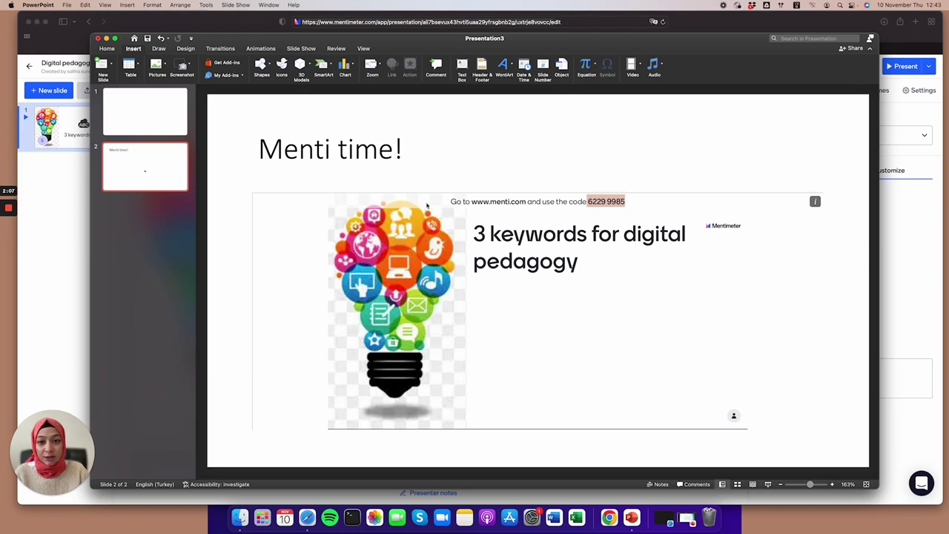
left_click(53, 216)
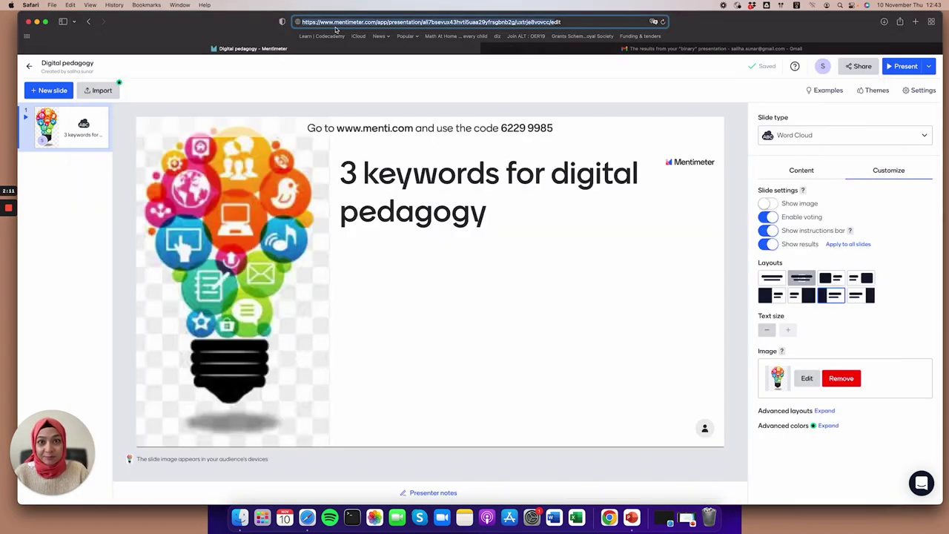
Open the binary presentation's results page from the Mentimeter results email in Gmail.
left_click(529, 52)
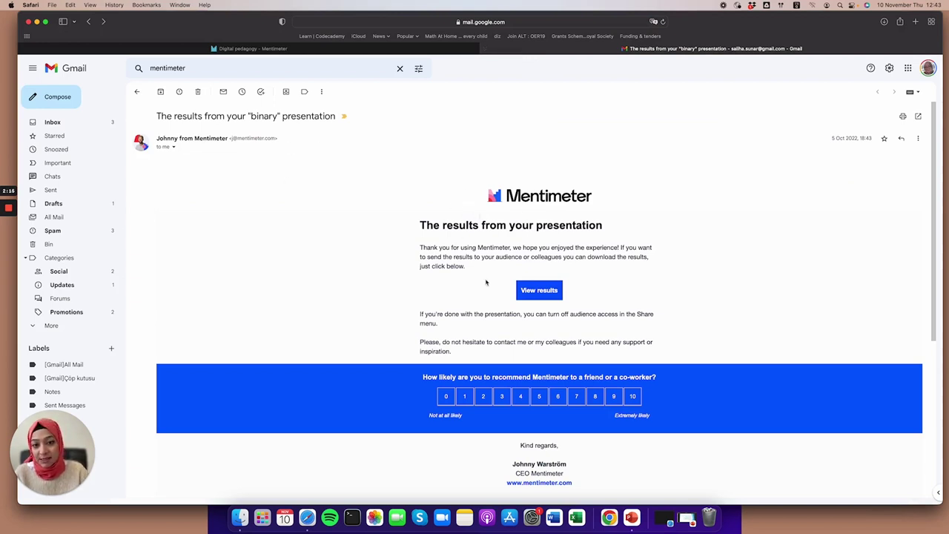
left_click(544, 290)
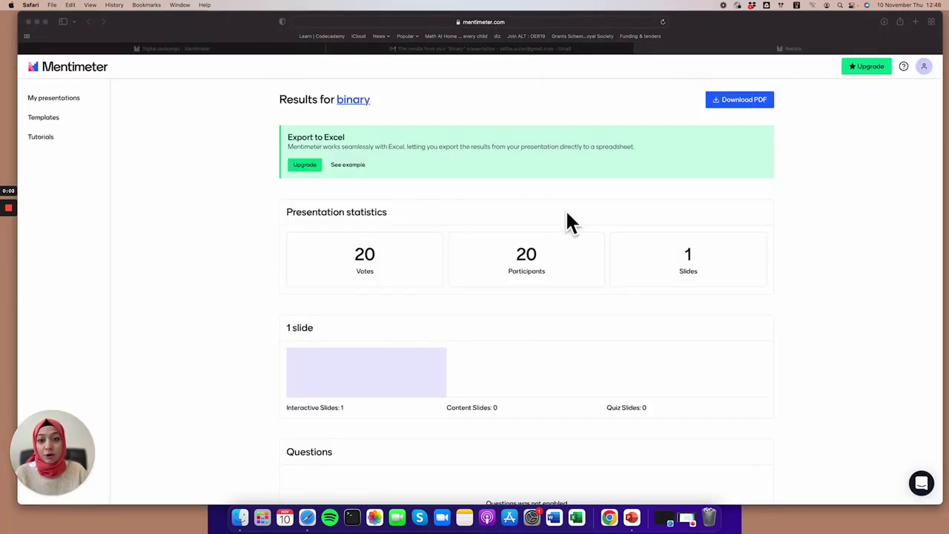
Scroll the binary results page down to the Download slides section.
scroll(546, 282, "down", 2)
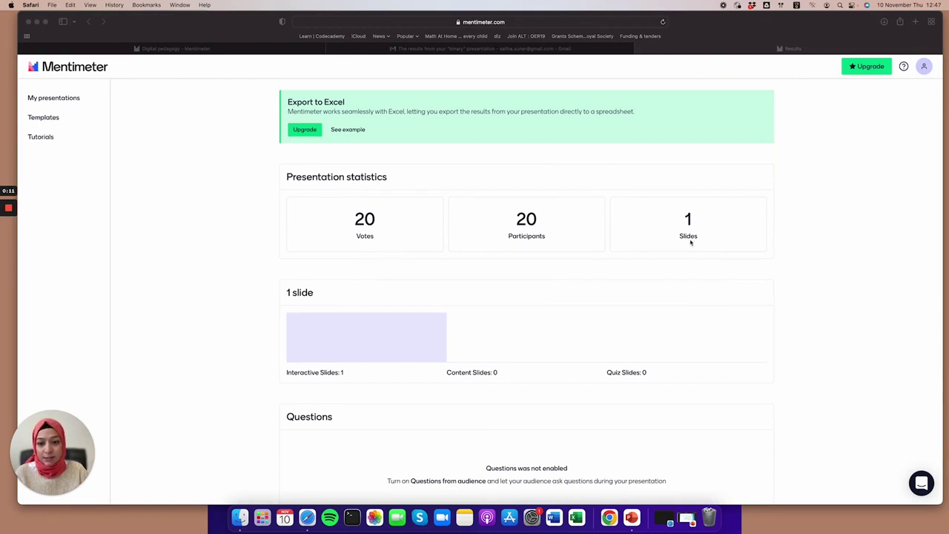
scroll(690, 242, "down", 5)
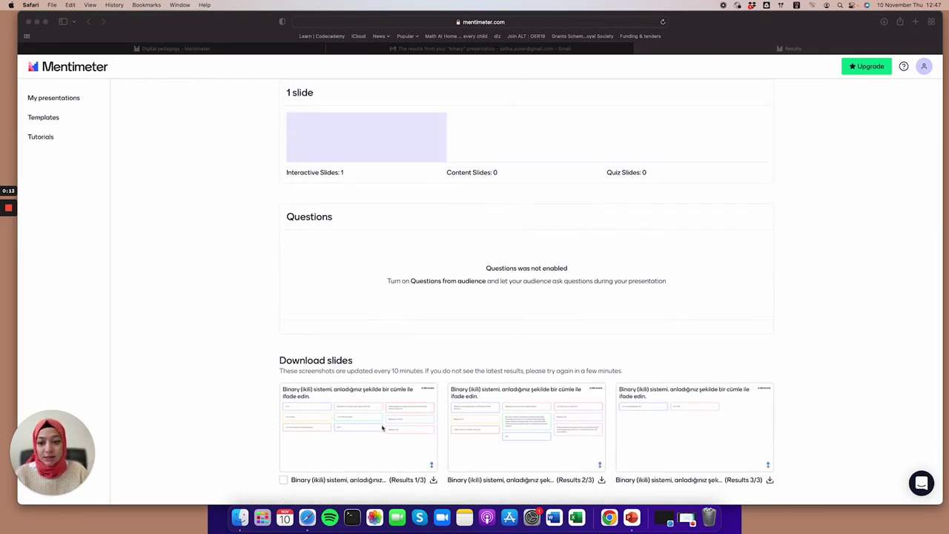
scroll(583, 314, "up", 6)
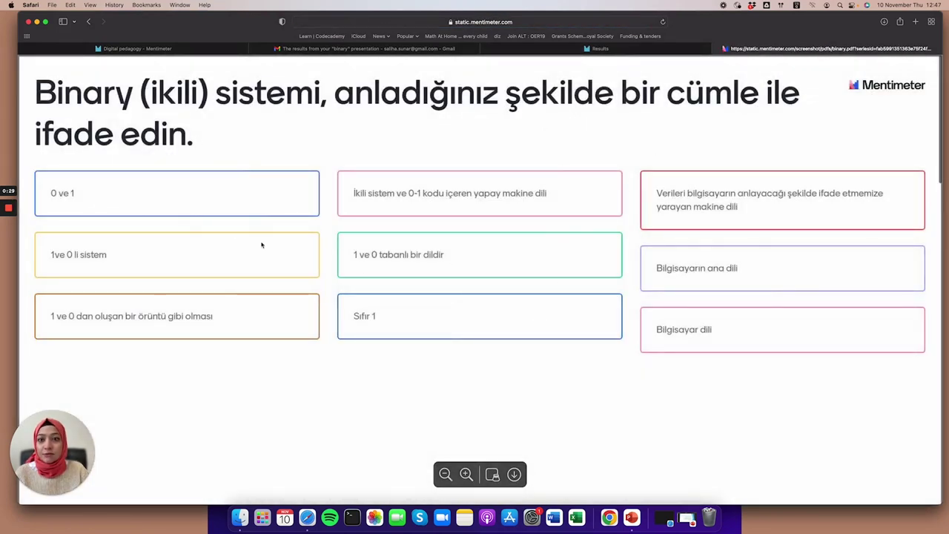
Scroll through the written responses to the 'Binary (ikili) sistemi' question in the results PDF.
scroll(720, 273, "down", 10)
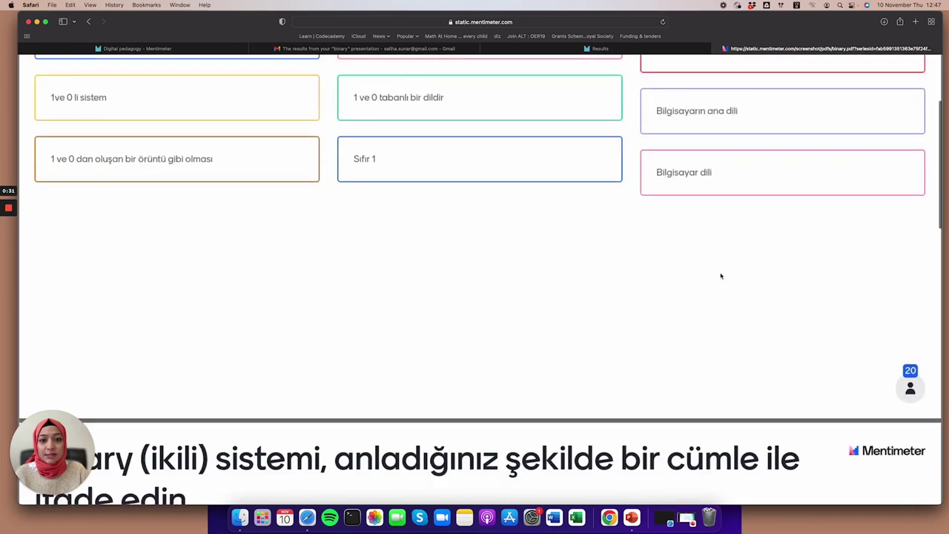
scroll(720, 275, "down", 10)
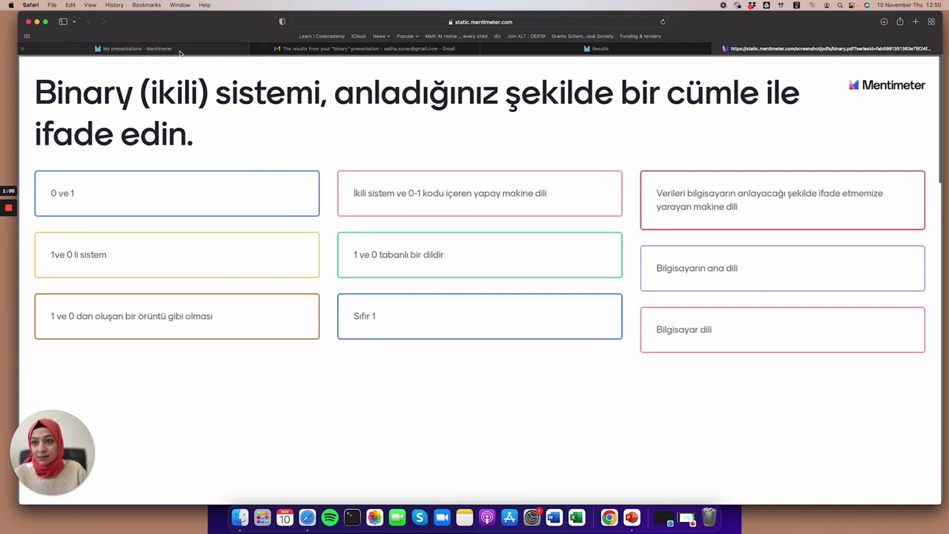
left_click(181, 49)
Open 'Yazılım müh - giriş' from Software Engineering and cancel the results reset, keeping responses.
left_click(206, 210)
left_click(203, 205)
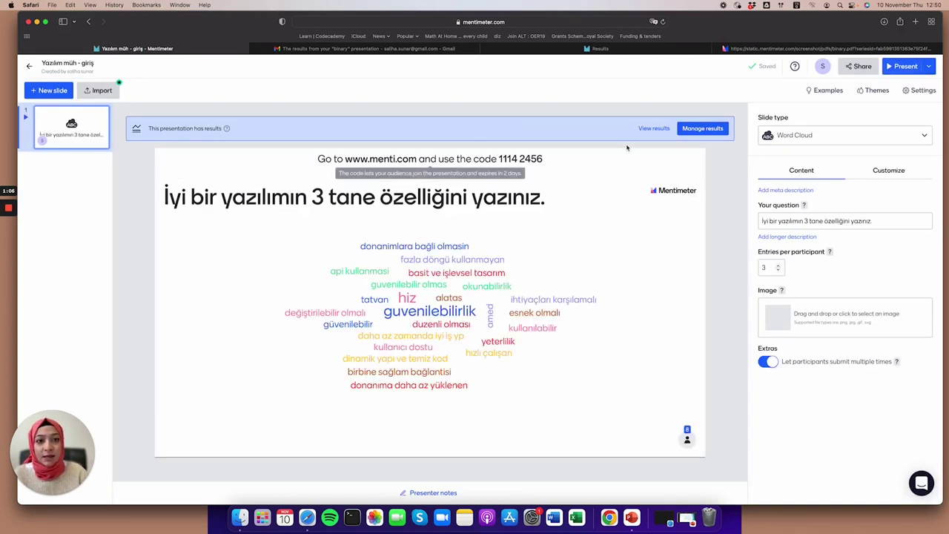
left_click(702, 129)
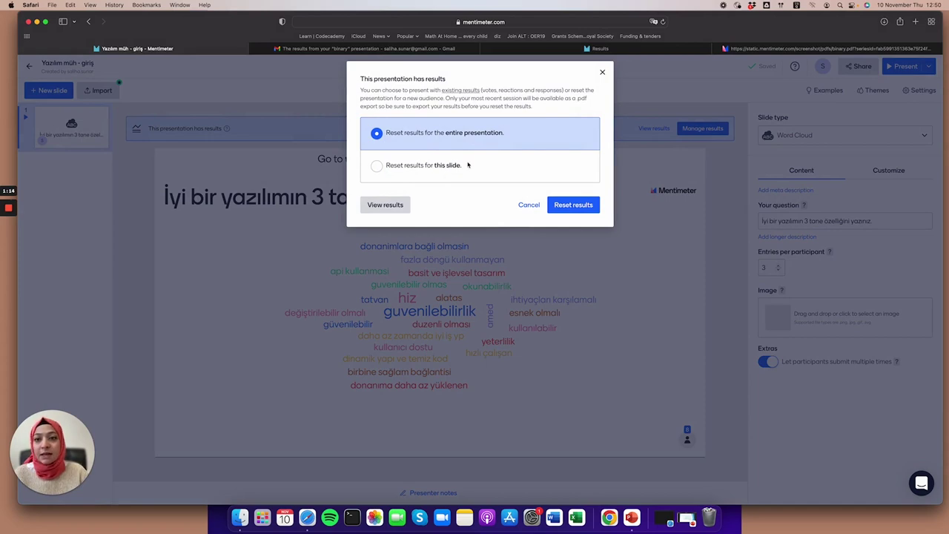
left_click(526, 206)
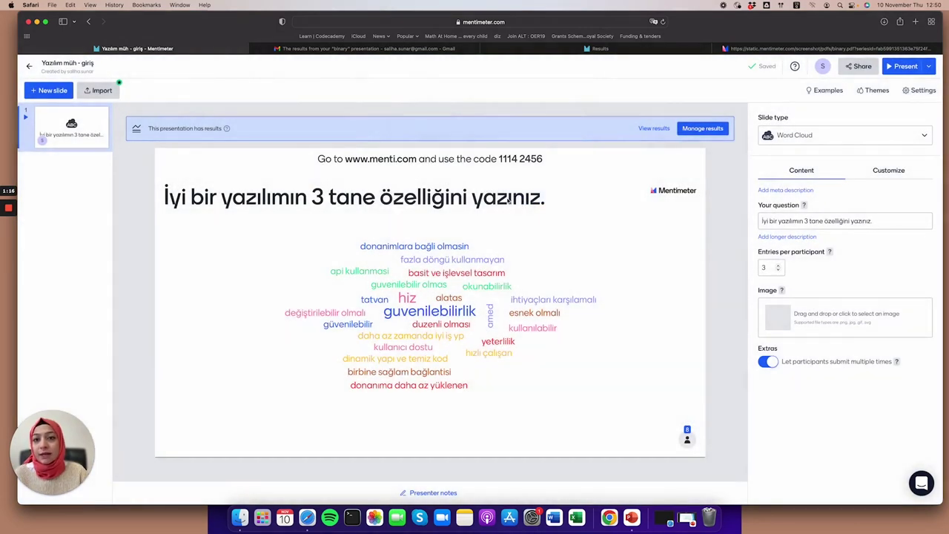